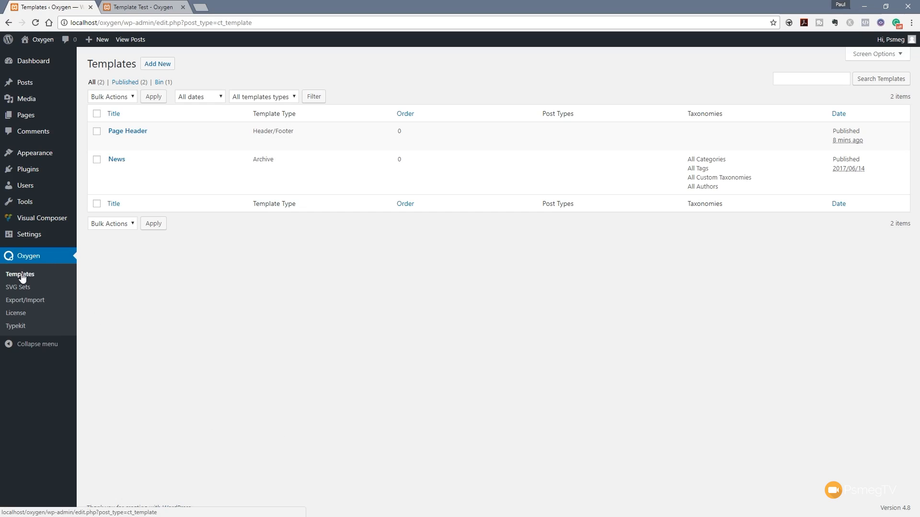
# Create and publish a new template titled "Page Template" as a Single template applied to Pages
pyautogui.click(163, 67)
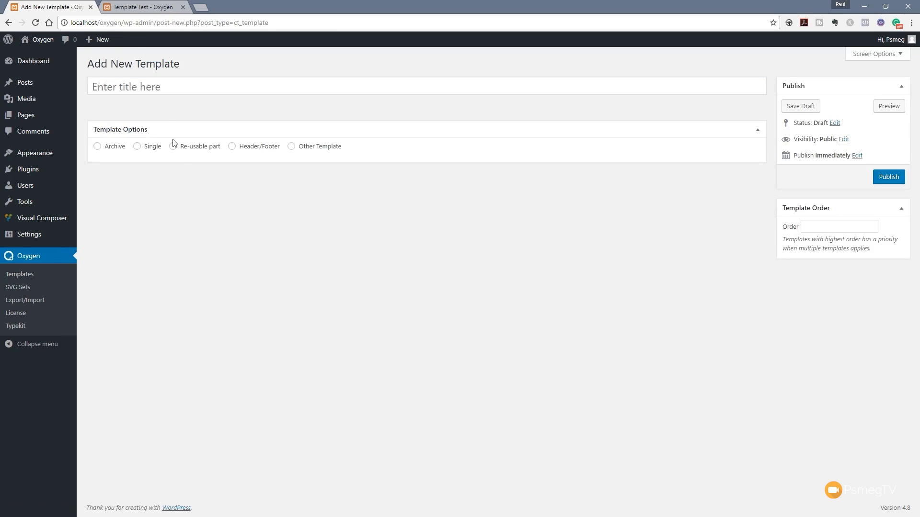
pyautogui.click(160, 90)
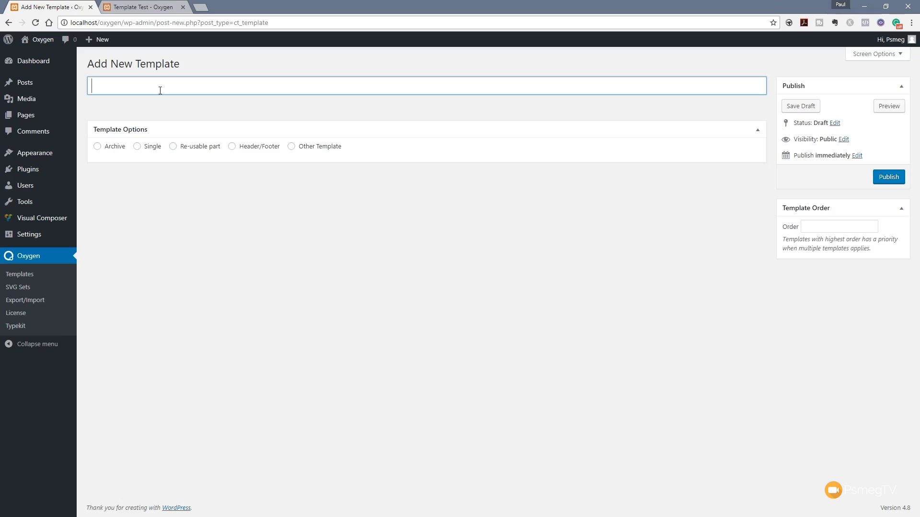
pyautogui.write('Page Template')
pyautogui.click(292, 151)
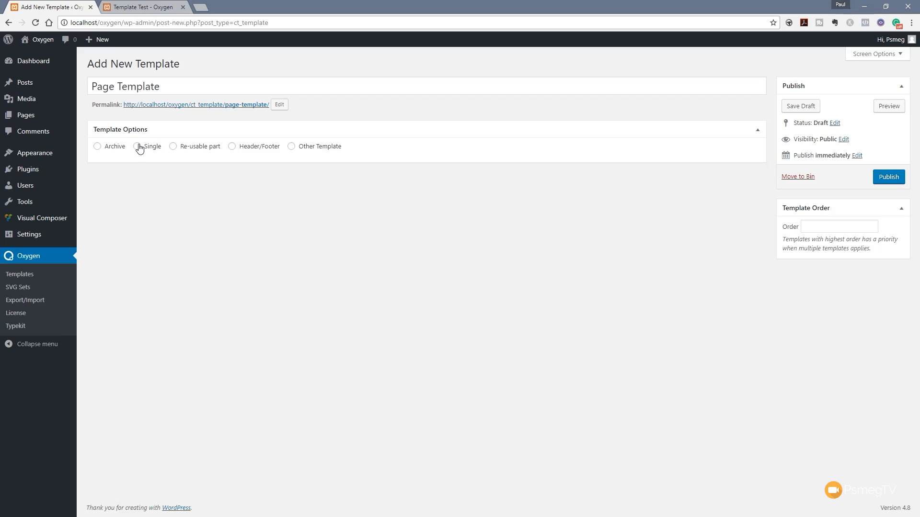
pyautogui.click(138, 147)
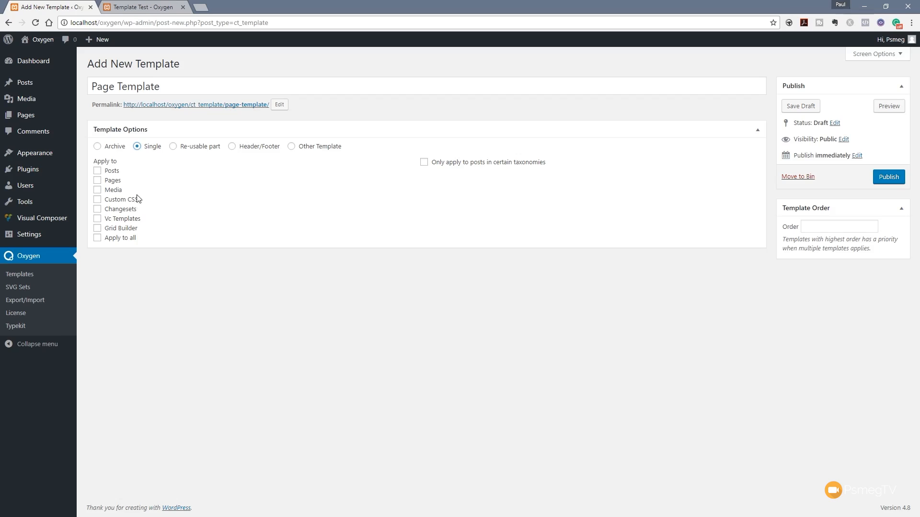
pyautogui.click(110, 184)
pyautogui.click(883, 177)
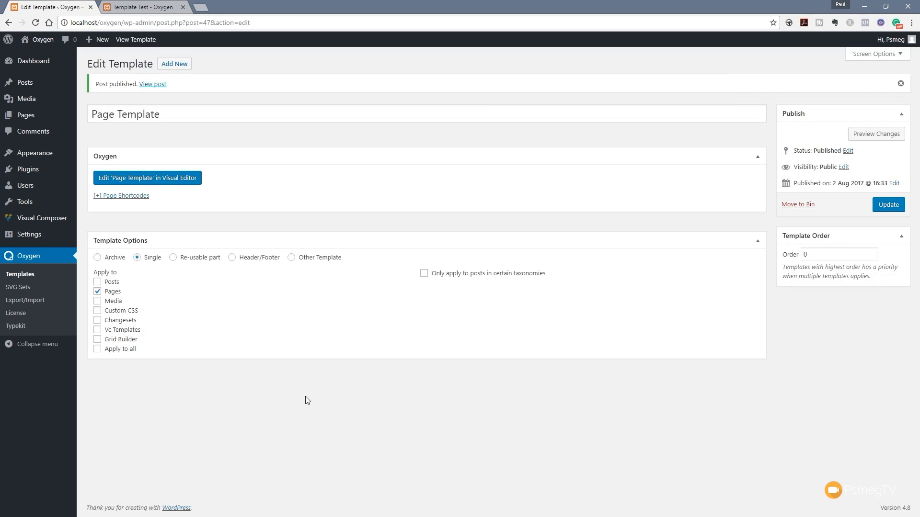
# Open Page Template in the visual editor and add the "Header - Style 4" component
pyautogui.click(160, 183)
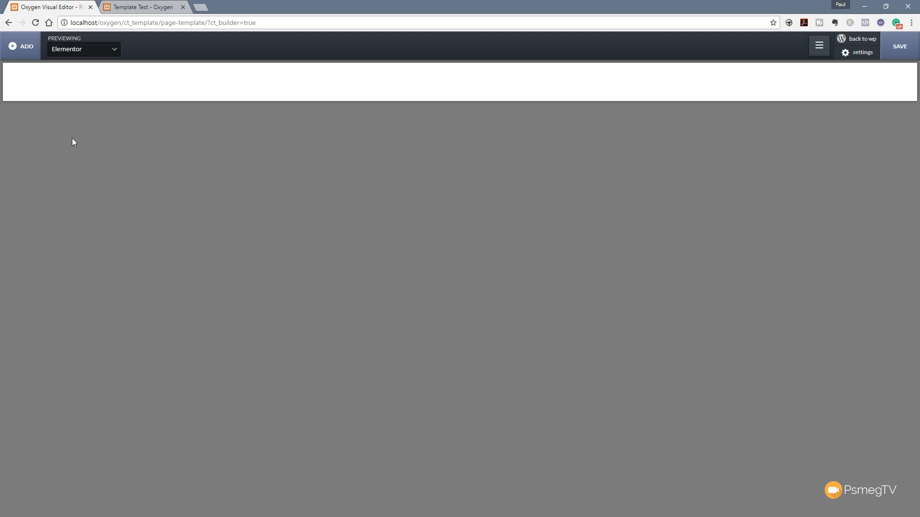
pyautogui.click(27, 46)
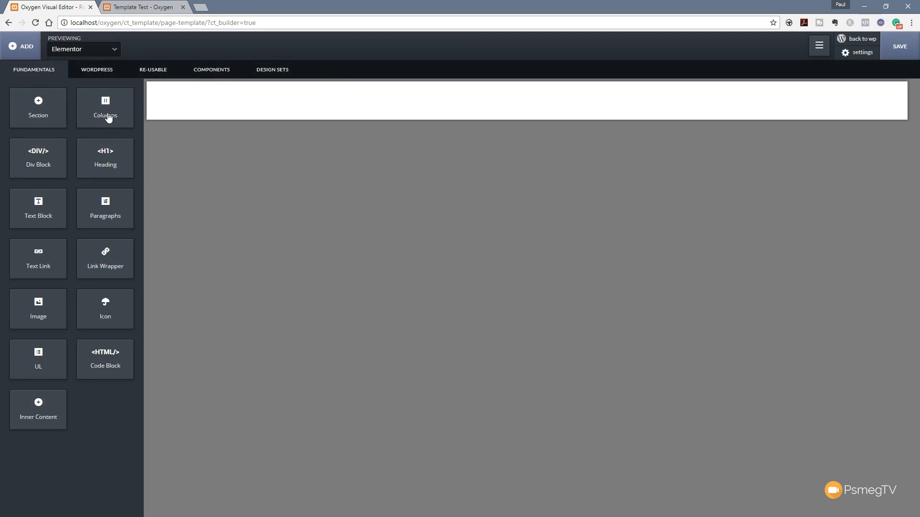
pyautogui.click(157, 72)
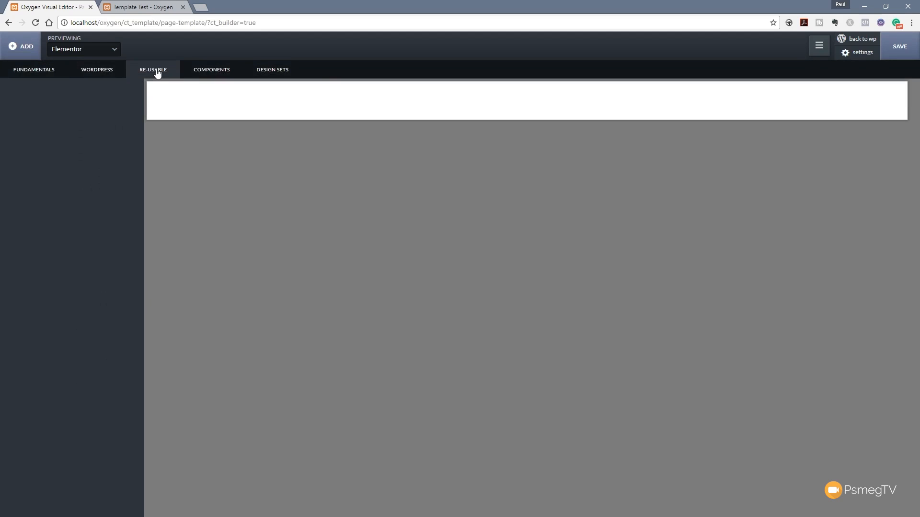
pyautogui.click(201, 72)
pyautogui.click(44, 118)
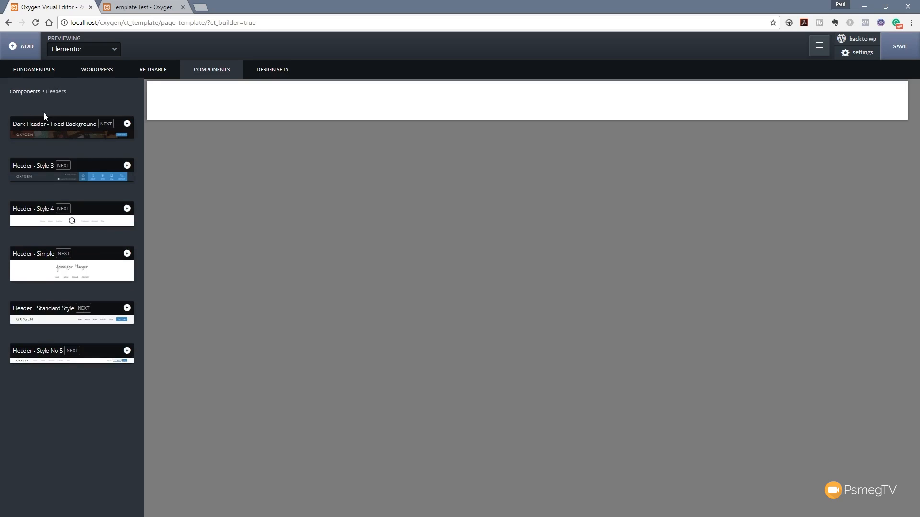
pyautogui.click(127, 209)
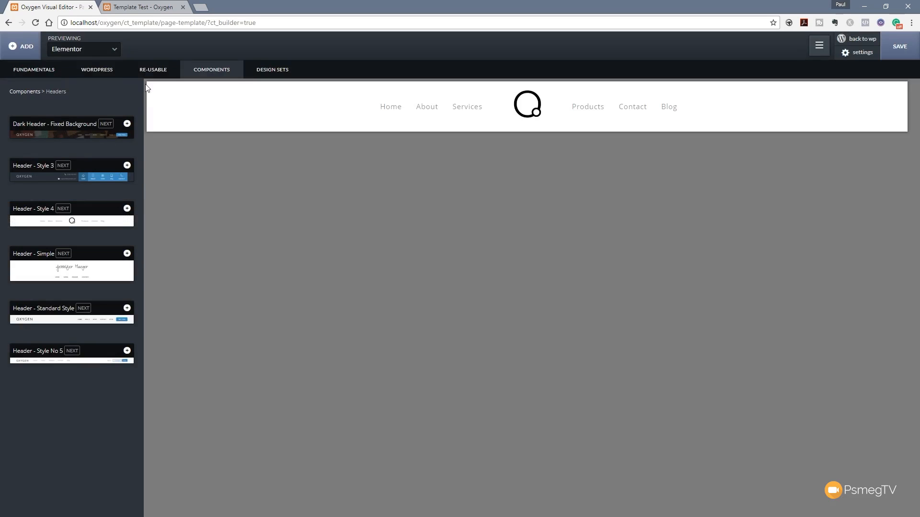
# Add the "Footer - Style 4" component below the header
pyautogui.click(36, 93)
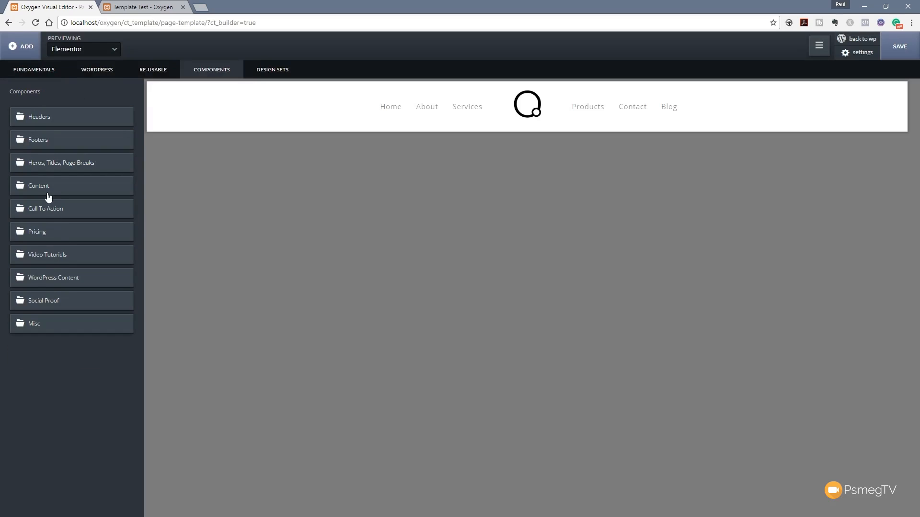
pyautogui.click(43, 144)
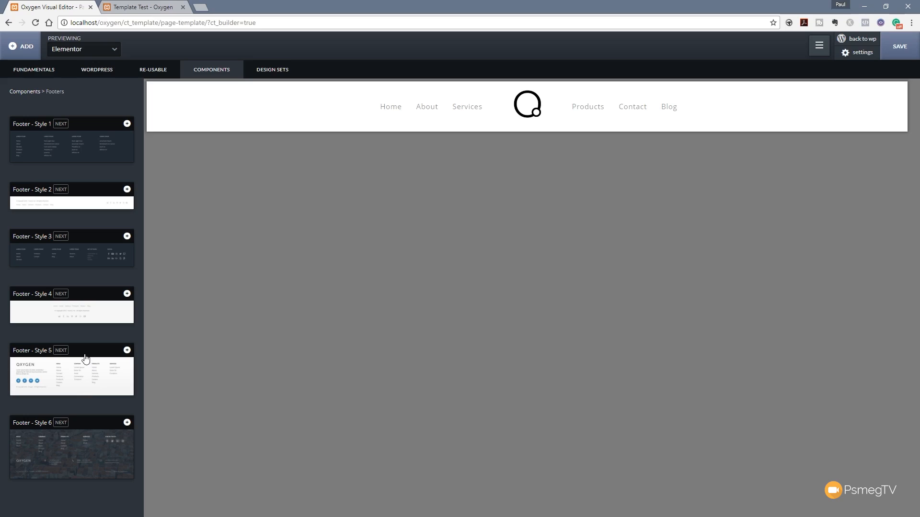
pyautogui.click(127, 294)
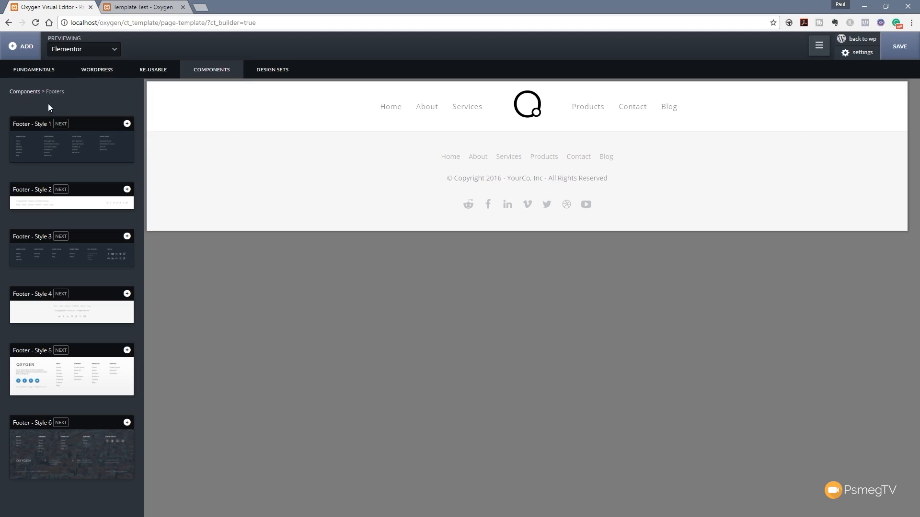
# Add a Code Block and move it in the DOM tree between the header section and the footer
pyautogui.click(40, 72)
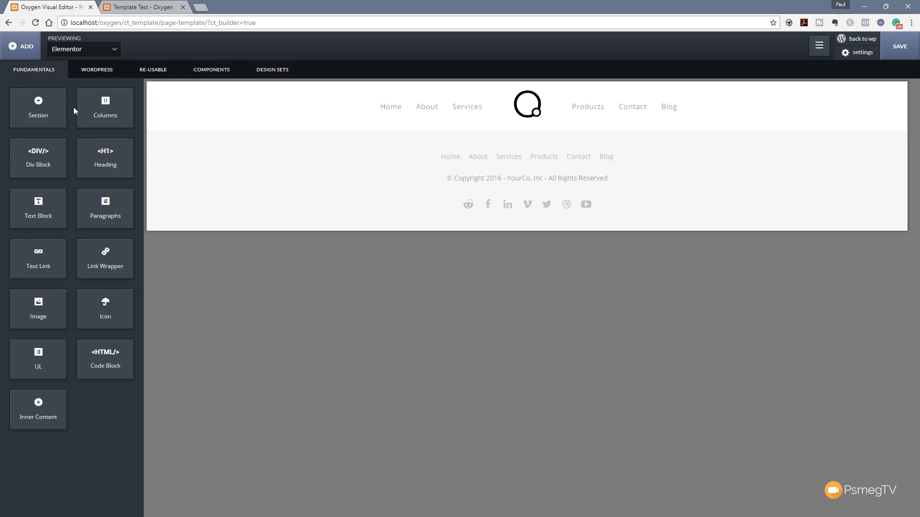
pyautogui.click(97, 357)
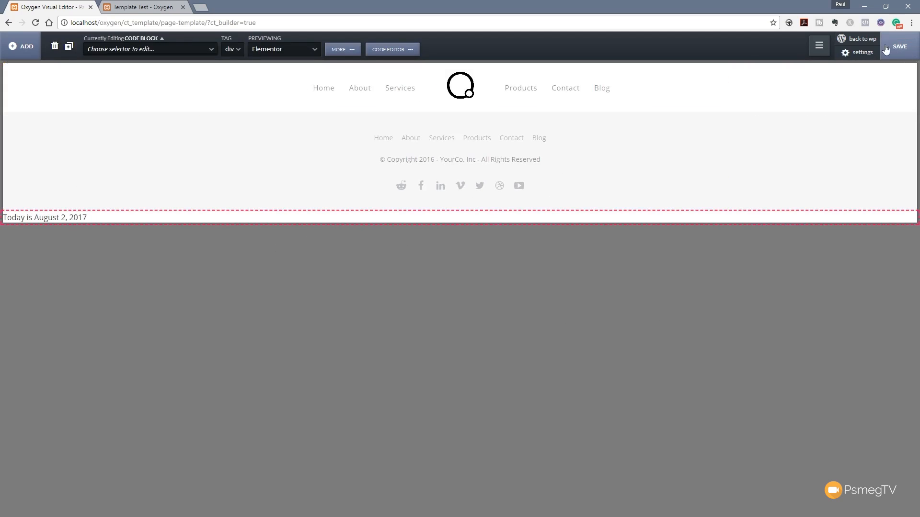
pyautogui.click(813, 50)
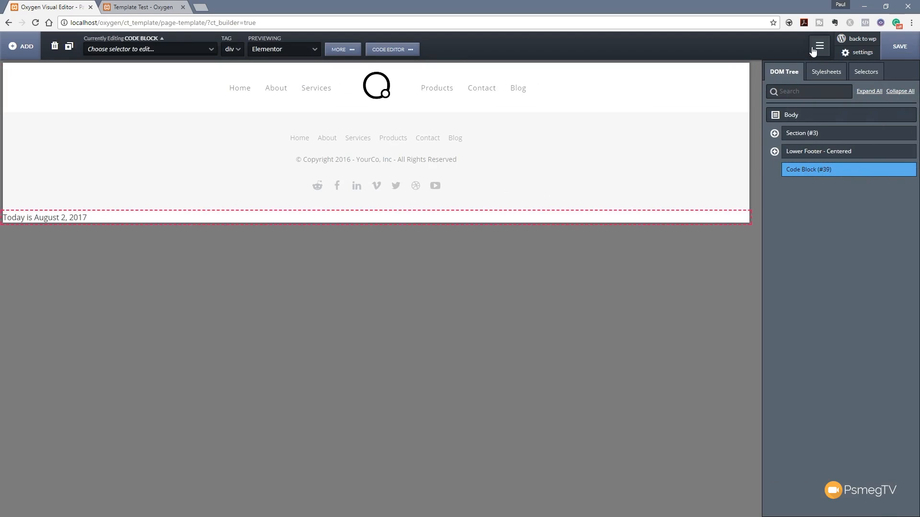
pyautogui.moveTo(831, 172); pyautogui.dragTo(830, 153)
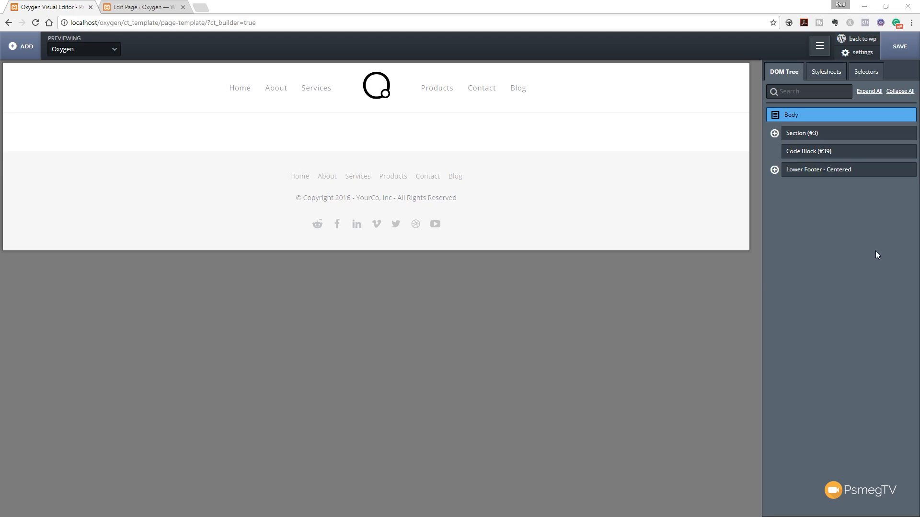
# Examine the PHP code of the code block between the header and footer
pyautogui.click(809, 156)
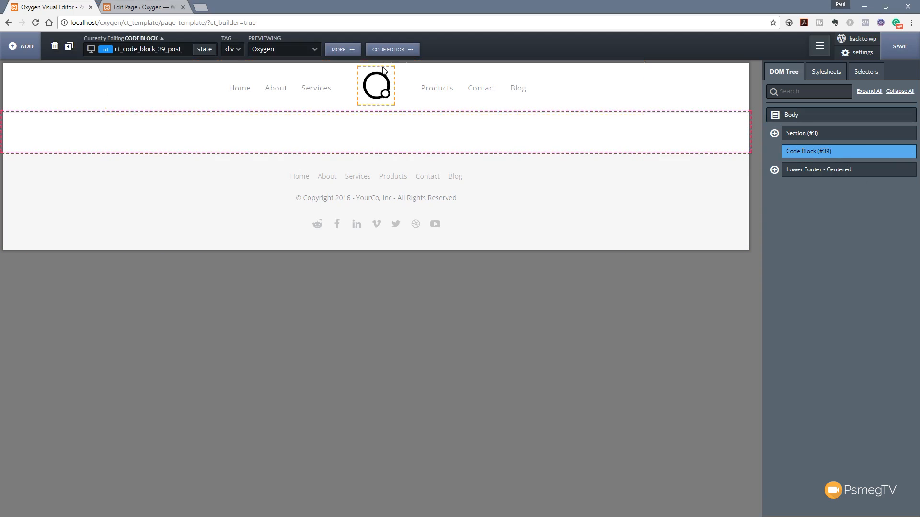
pyautogui.click(386, 50)
pyautogui.moveTo(106, 108); pyautogui.dragTo(78, 64)
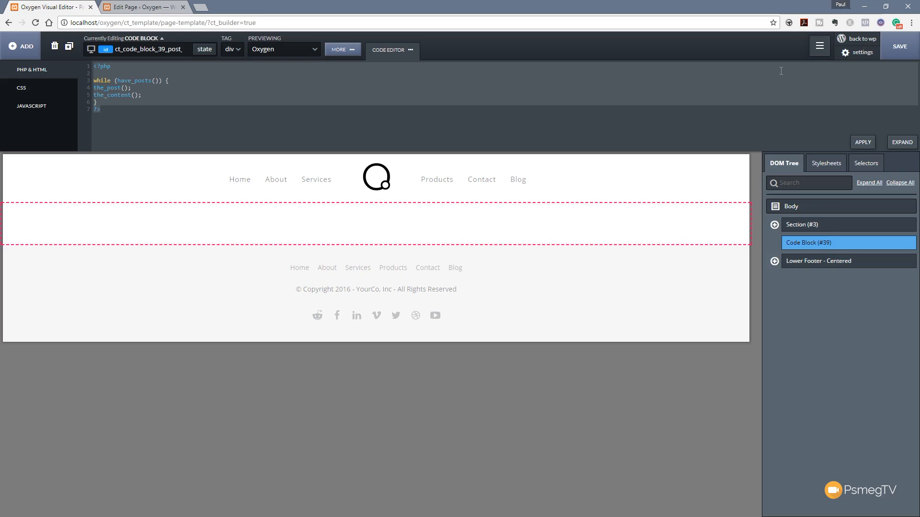
# Save the template design, return to WordPress and update the template
pyautogui.click(910, 48)
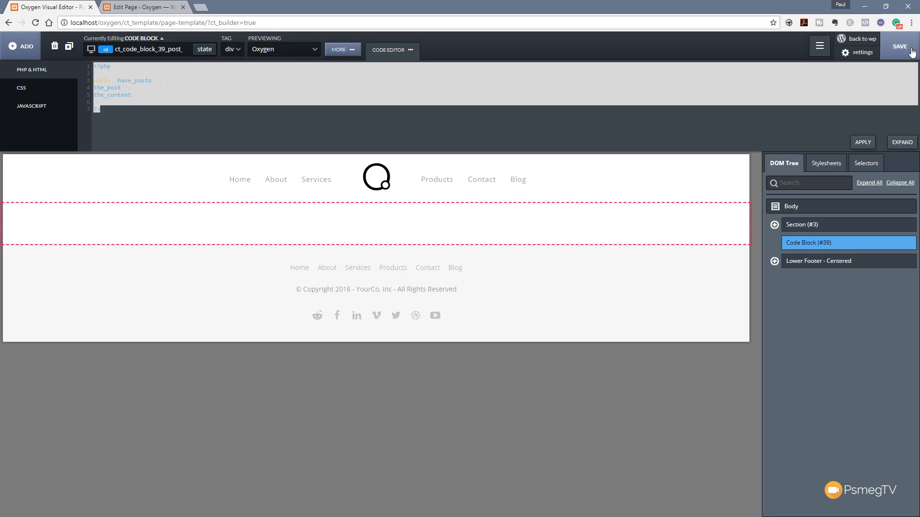
pyautogui.click(865, 39)
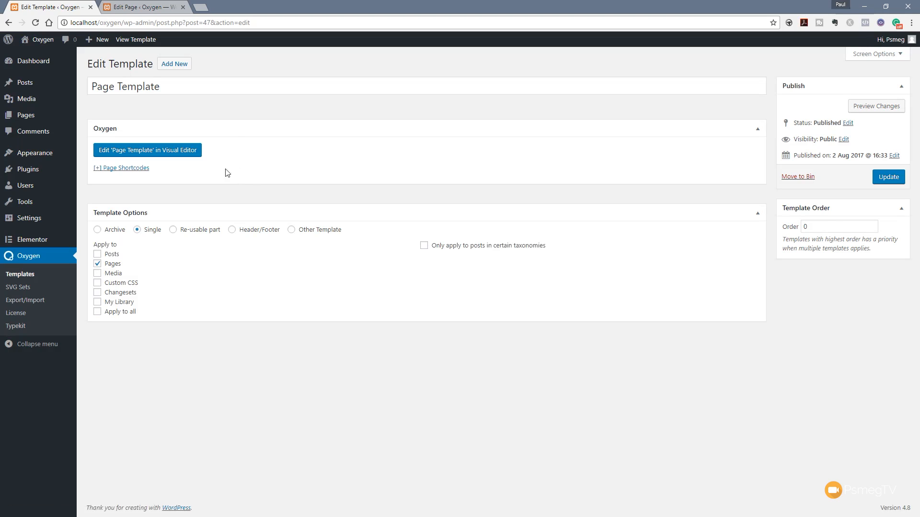
pyautogui.click(894, 177)
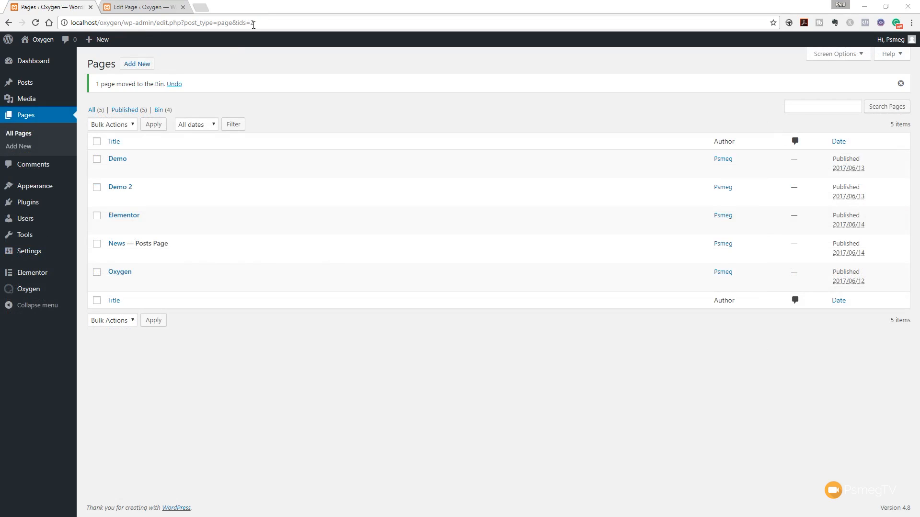
# Create and publish a new page titled "Template Test"
pyautogui.click(145, 67)
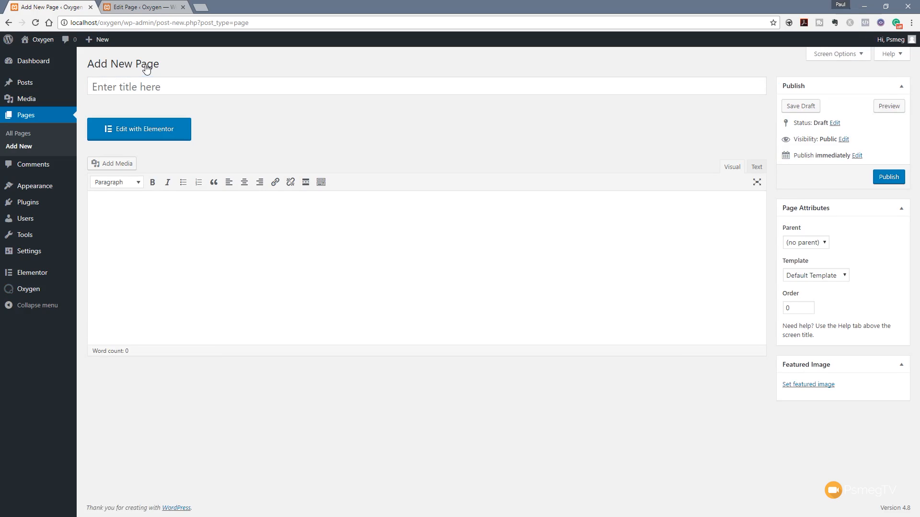
pyautogui.click(138, 86)
pyautogui.write('Template Test')
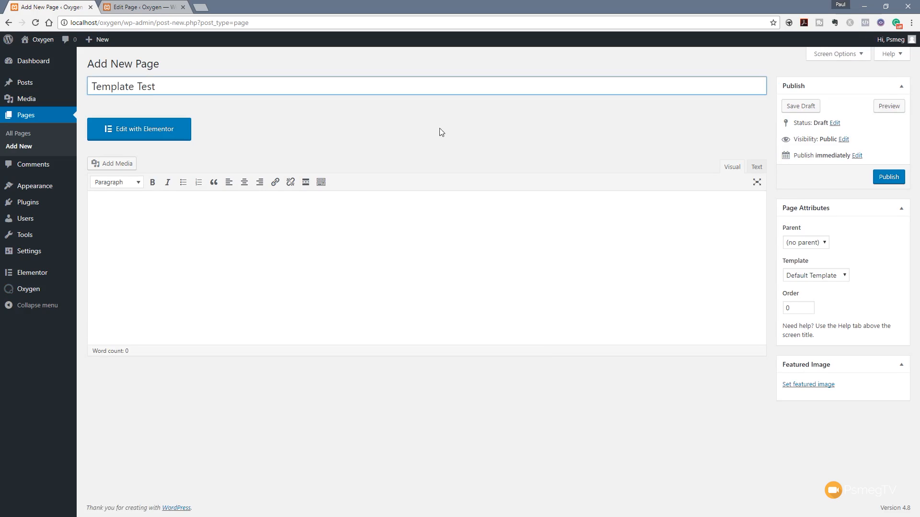
pyautogui.click(439, 131)
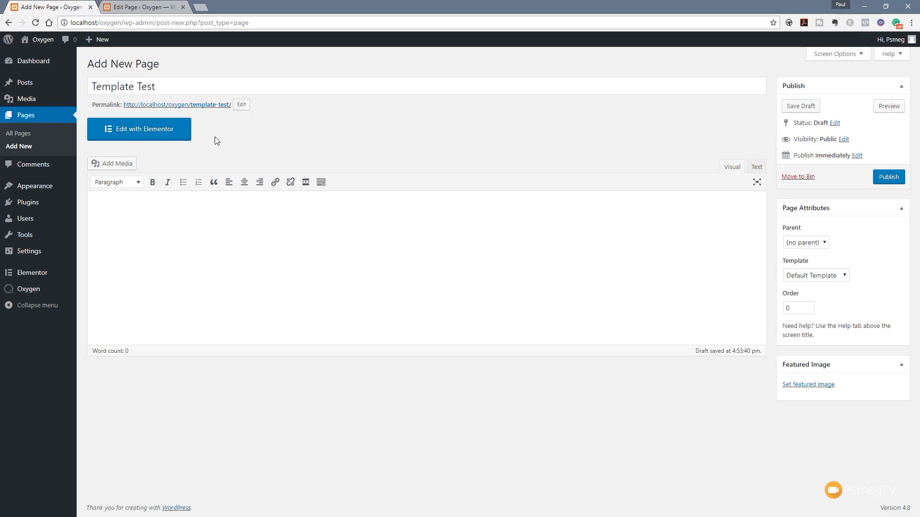
pyautogui.click(893, 179)
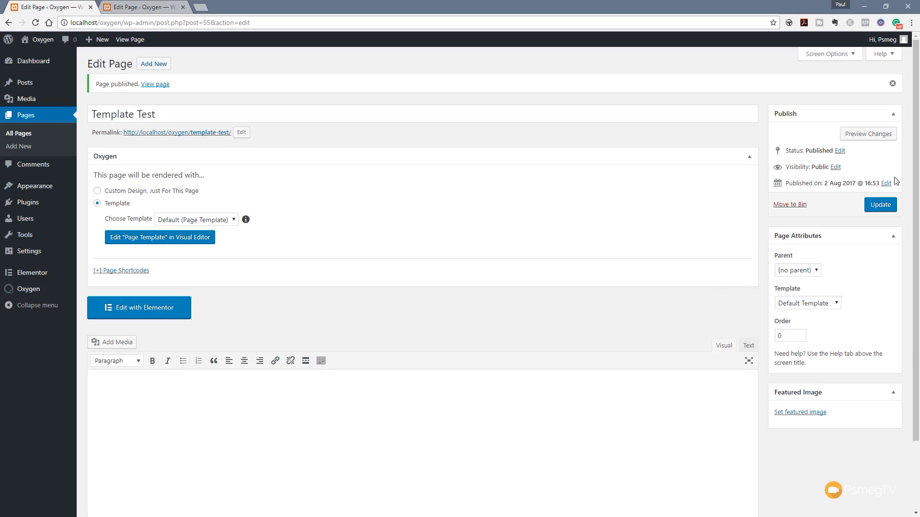
# Set the Template Test page to be rendered with the "Page Template" template and update the page
pyautogui.click(102, 191)
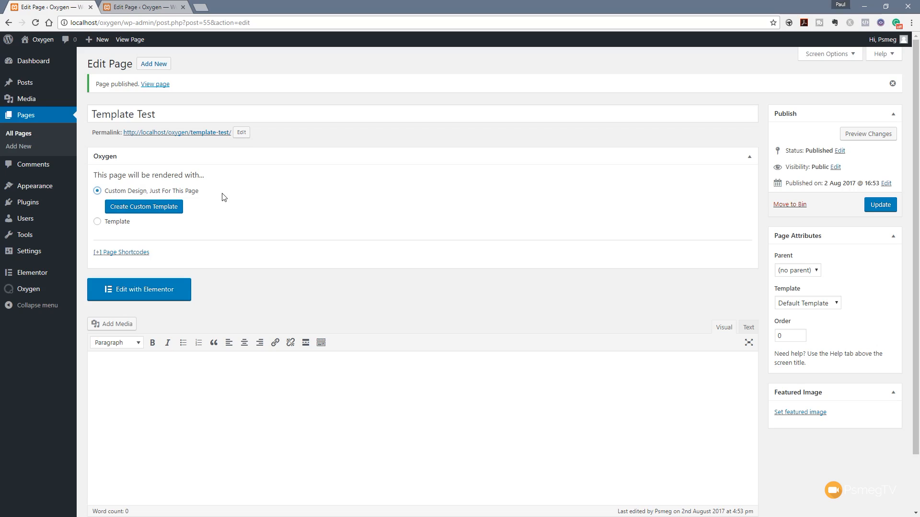
pyautogui.click(118, 223)
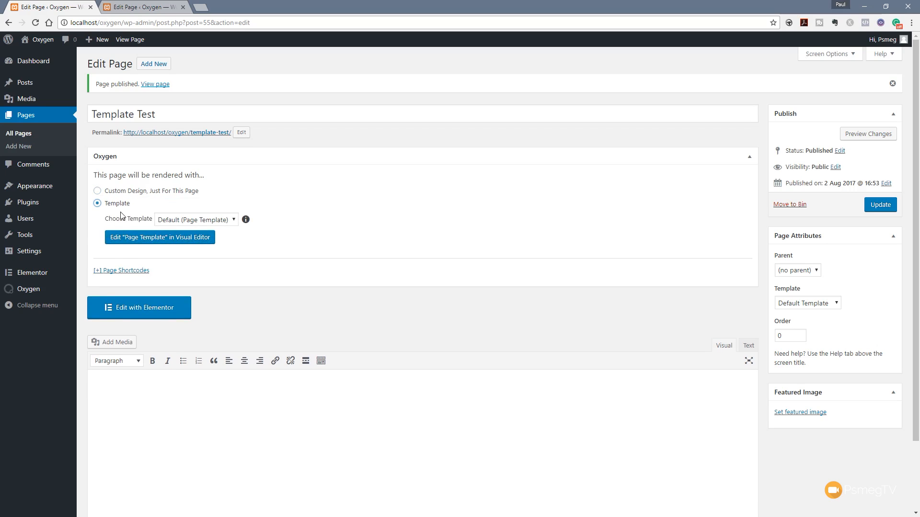
pyautogui.click(178, 220)
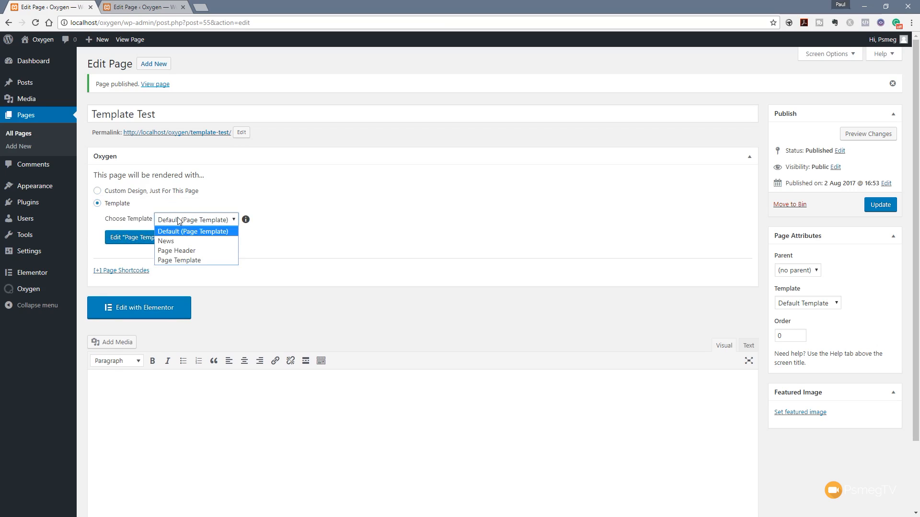
pyautogui.click(179, 260)
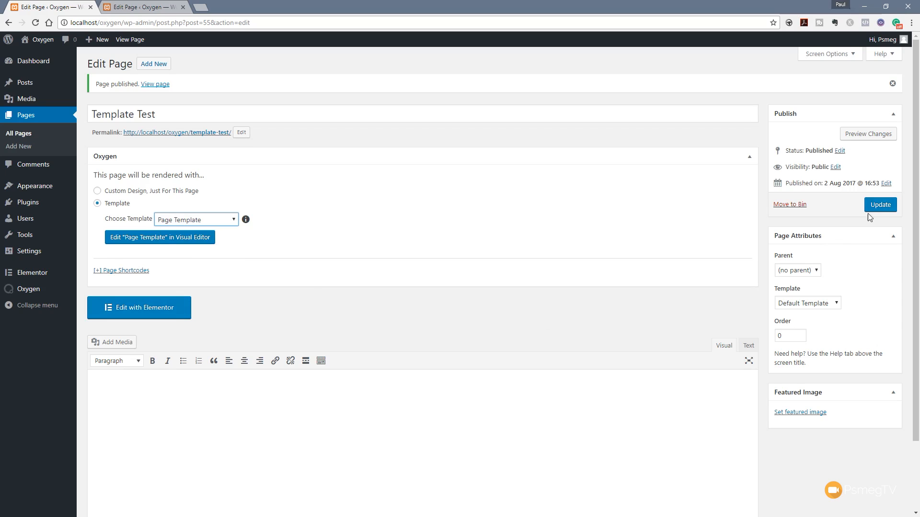
pyautogui.click(880, 207)
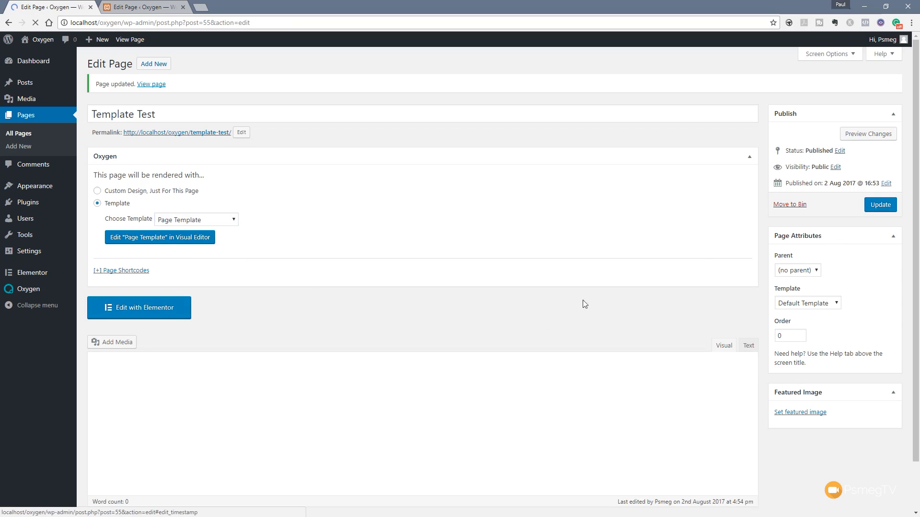
# Switch the Template Test page to Elementor editing and launch the Elementor editor
pyautogui.click(144, 314)
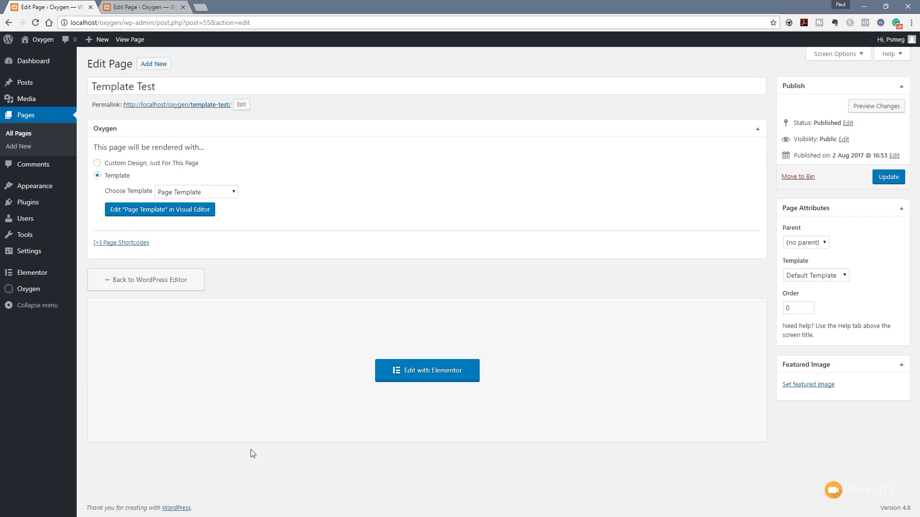
pyautogui.click(418, 370)
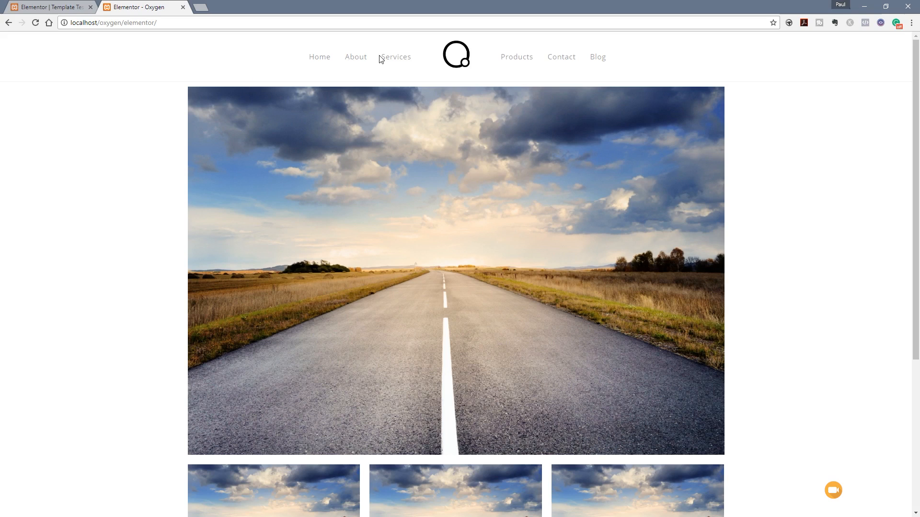
# Look over the front-end Elementor page, checking its content and the template's header and footer
pyautogui.scroll(-5, 114, 266)
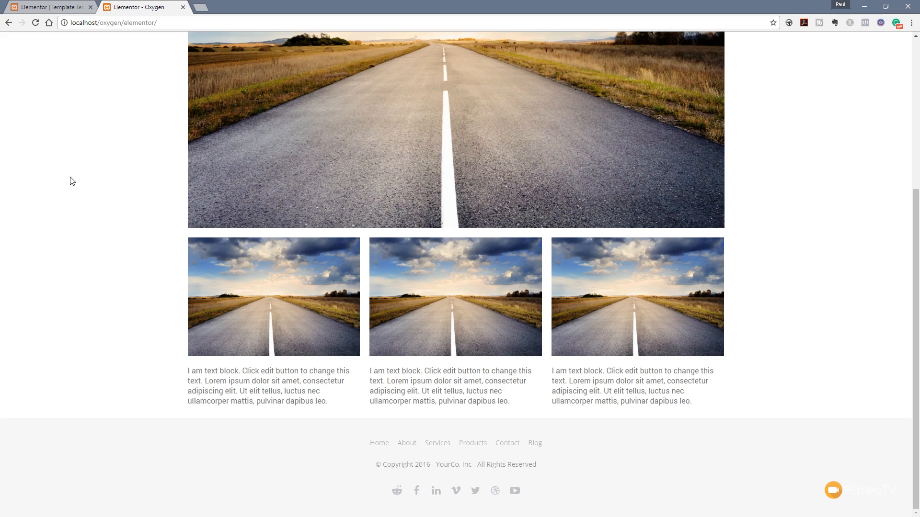
pyautogui.scroll(5, 130, 187)
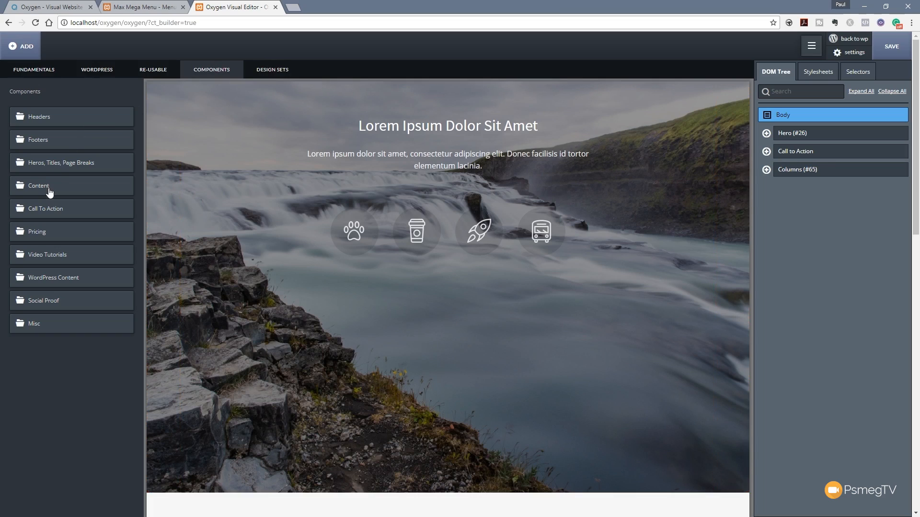
# Add the "Header - Standard Style" component from the header components to the page
pyautogui.click(44, 122)
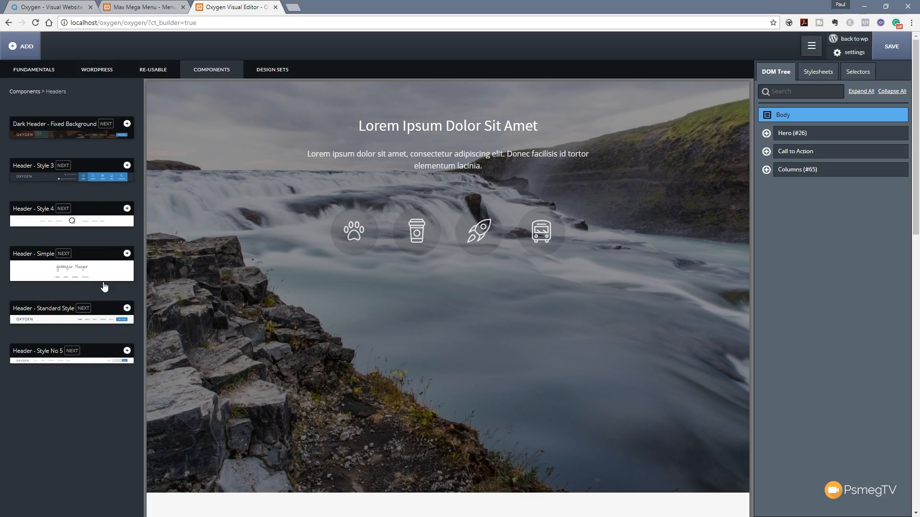
pyautogui.click(126, 309)
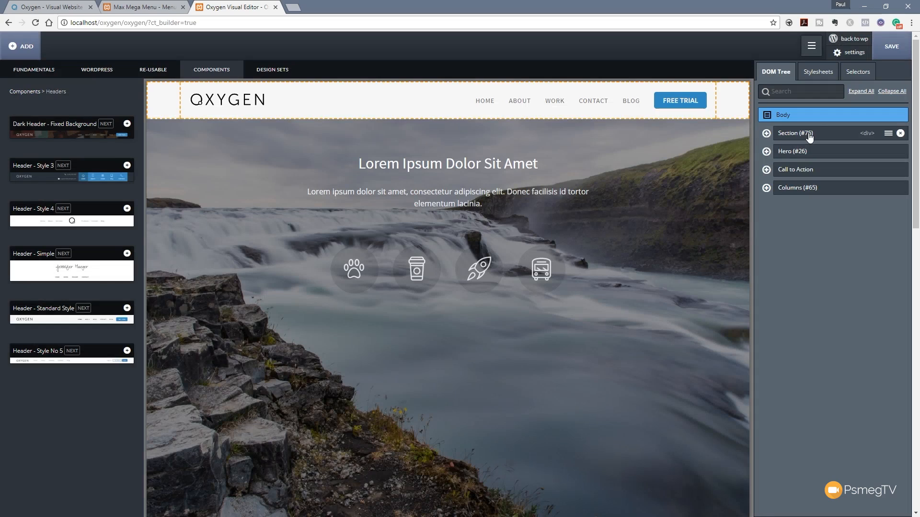
# Delete all the text links, including Free Trial, from the navigation div block in the new header section
pyautogui.click(766, 134)
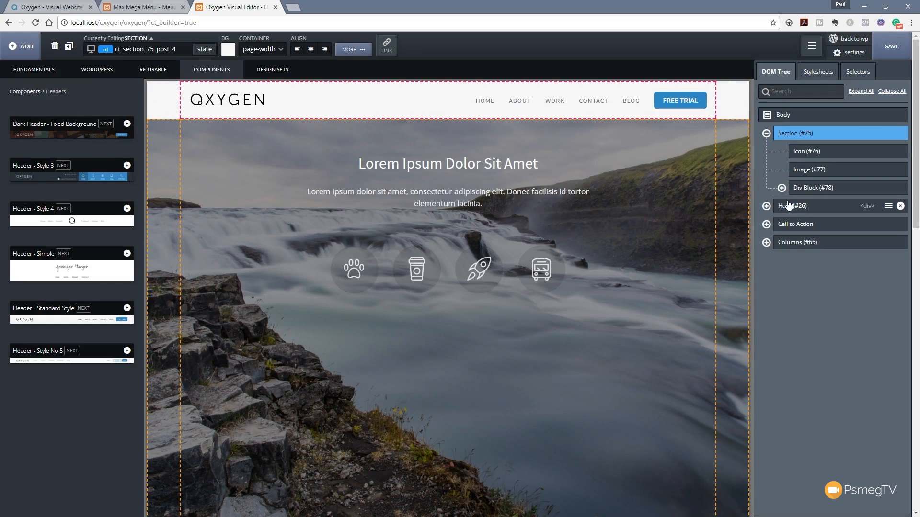
pyautogui.click(781, 187)
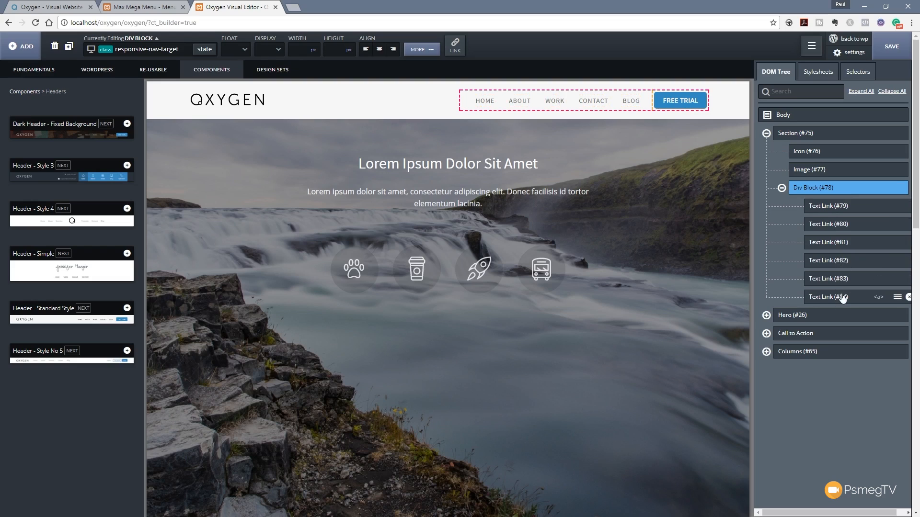
pyautogui.click(908, 206)
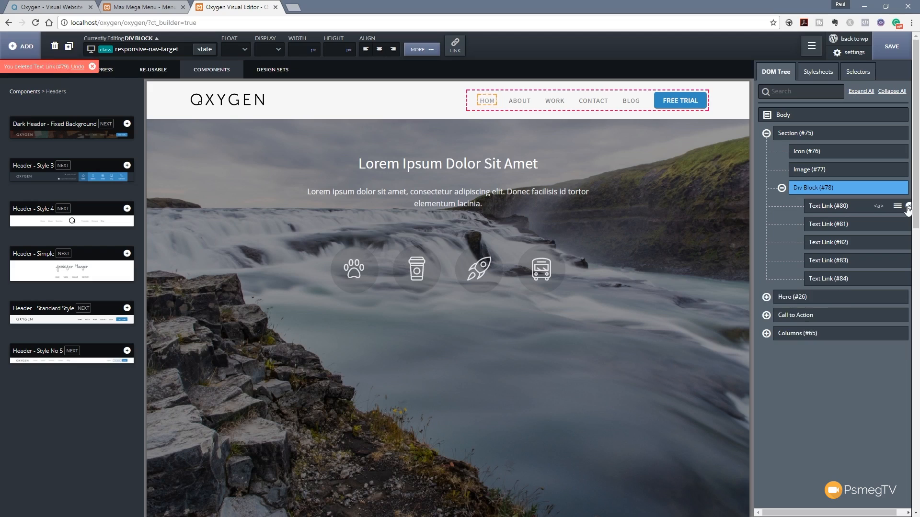
pyautogui.click(908, 206)
pyautogui.click(909, 206)
pyautogui.click(909, 206)
pyautogui.click(908, 206)
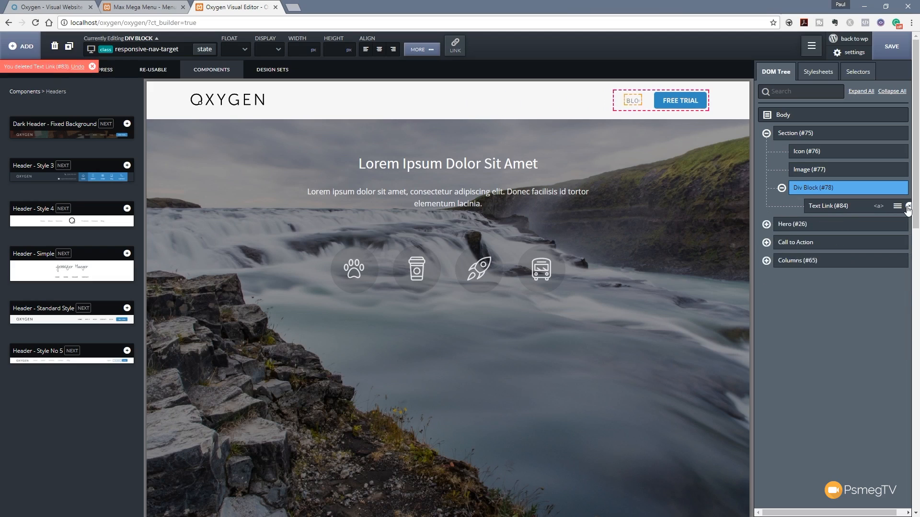
pyautogui.click(908, 206)
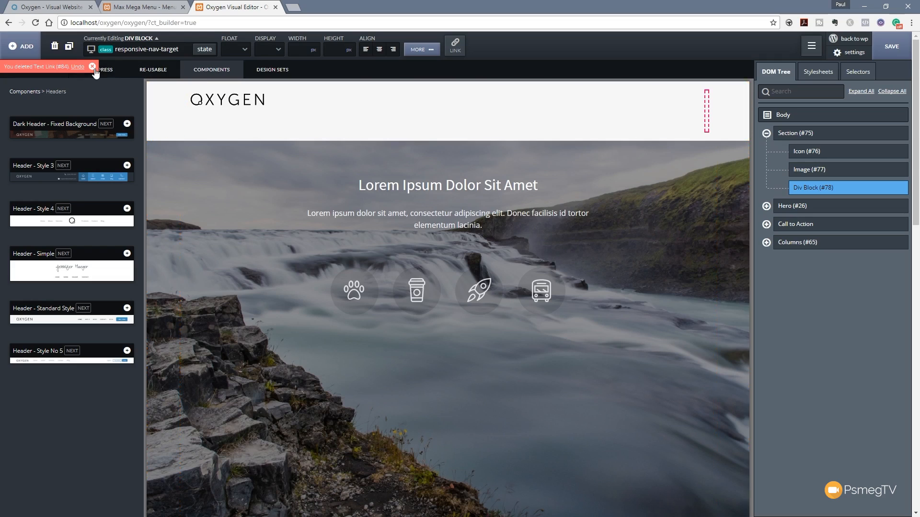
pyautogui.click(93, 67)
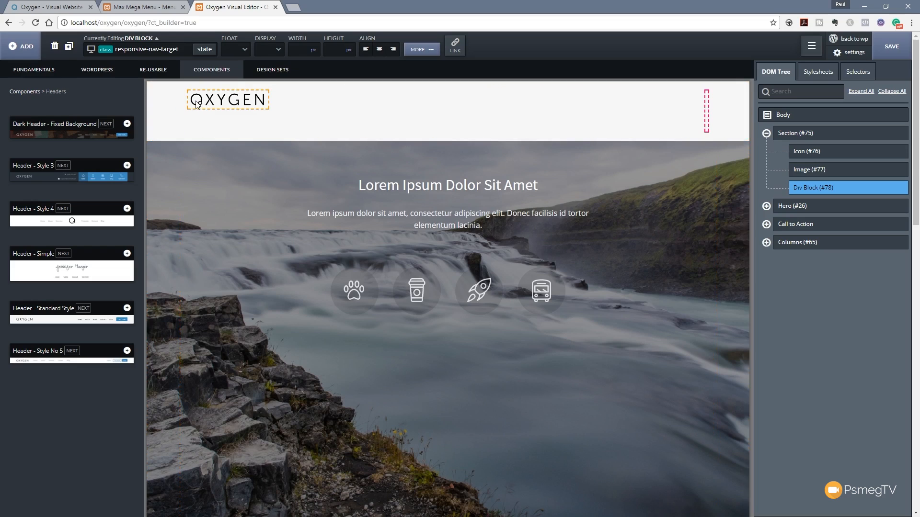
# Add a shortcode element with [maxmegamenu location=max_mega_menu_1] to the header's empty div block and save the design
pyautogui.click(95, 70)
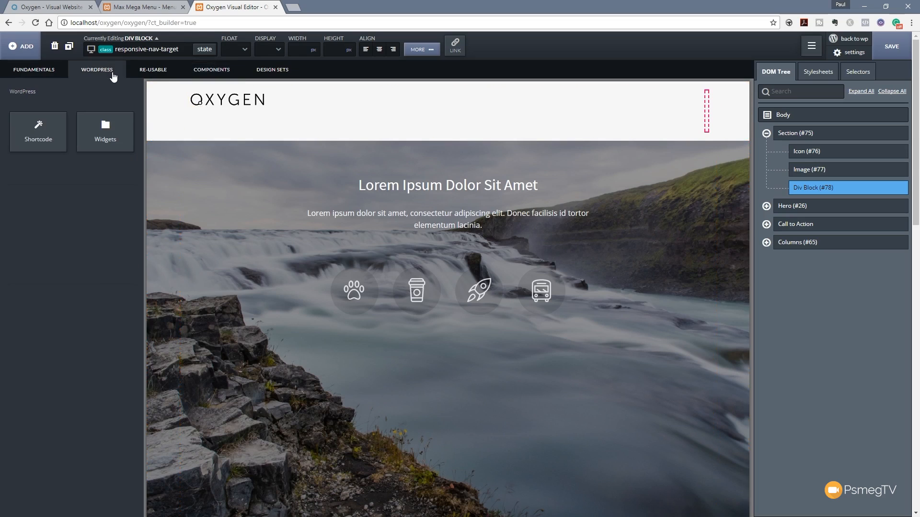
pyautogui.click(41, 128)
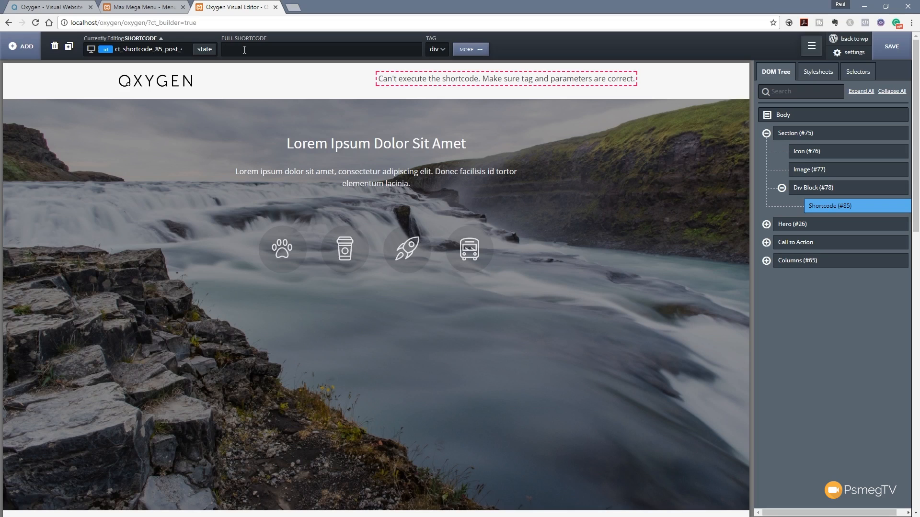
pyautogui.write('[maxmegamenu location=max_mega_menu_1]')
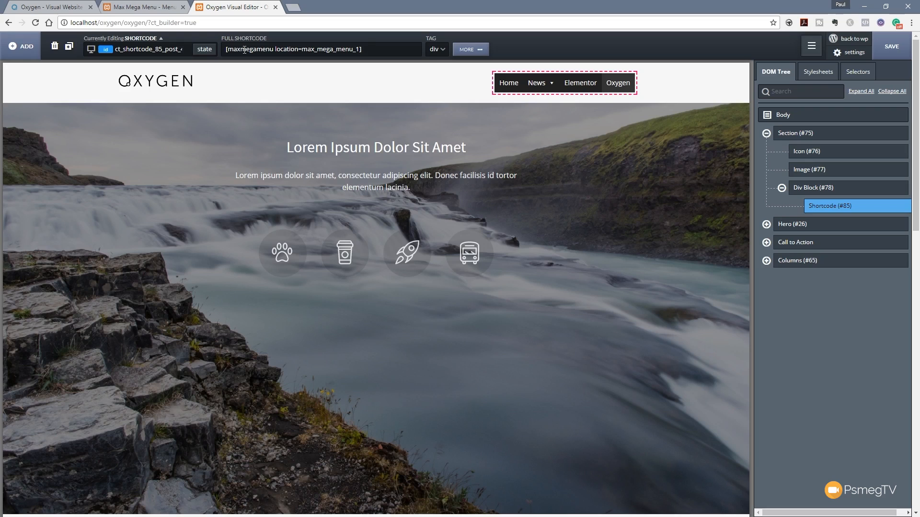
pyautogui.click(892, 48)
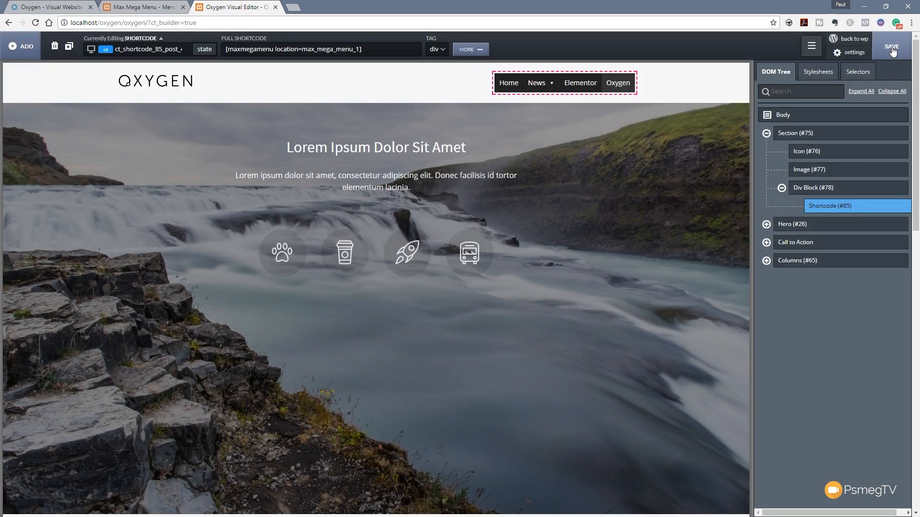
# Return to the WordPress page editor, update the Oxygen page and preview its header menu
pyautogui.click(855, 39)
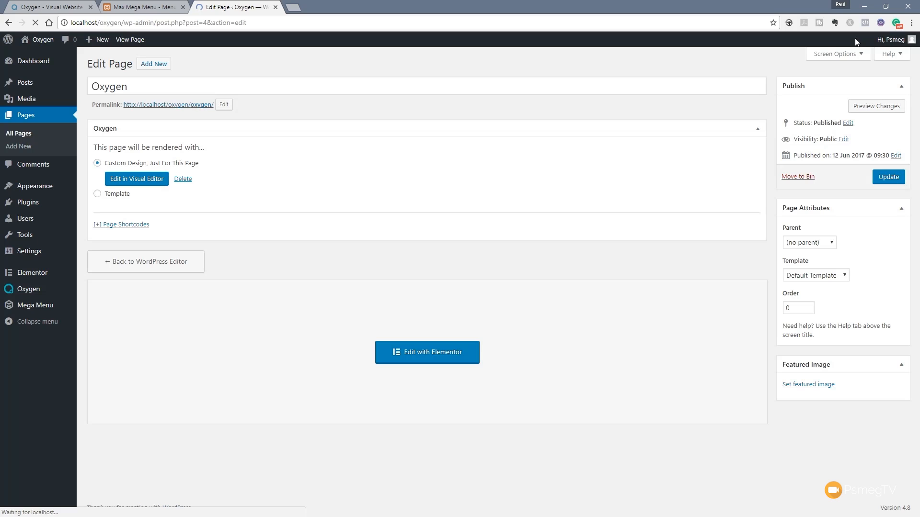
pyautogui.click(888, 179)
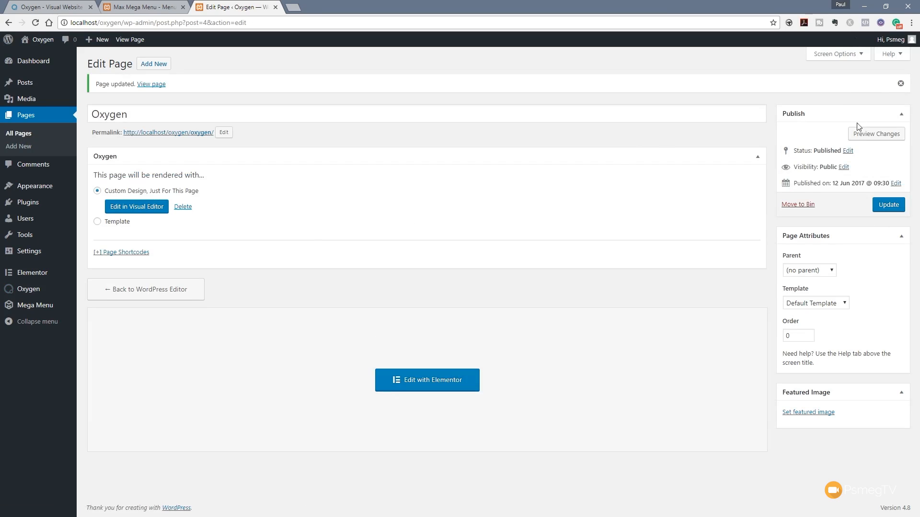
pyautogui.click(866, 133)
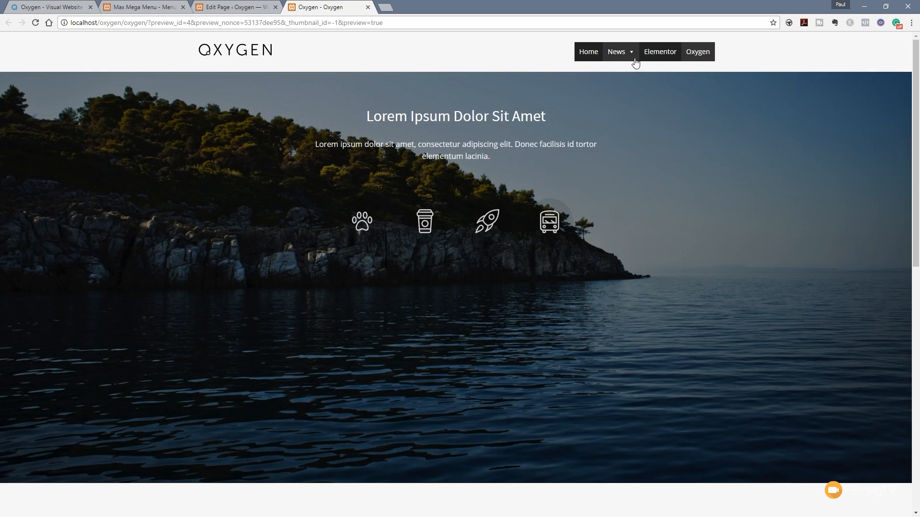
pyautogui.moveTo(635, 63)
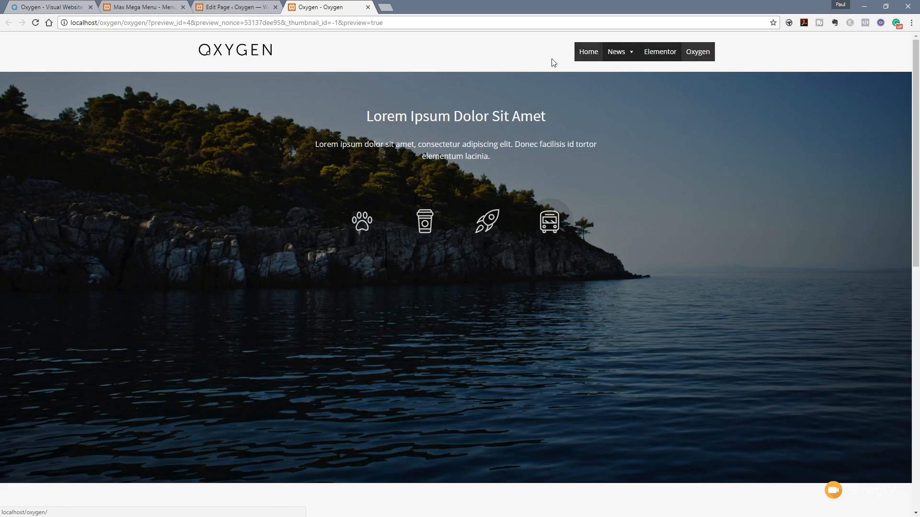
# Add the Demo 2 page to the Mega Menu, place it between Elementor and Oxygen, and save the menu
pyautogui.click(147, 8)
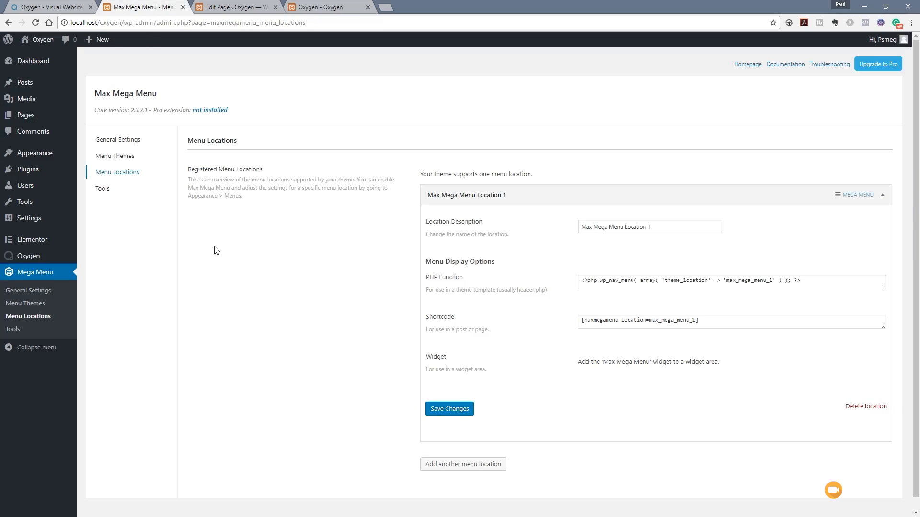
pyautogui.moveTo(40, 171)
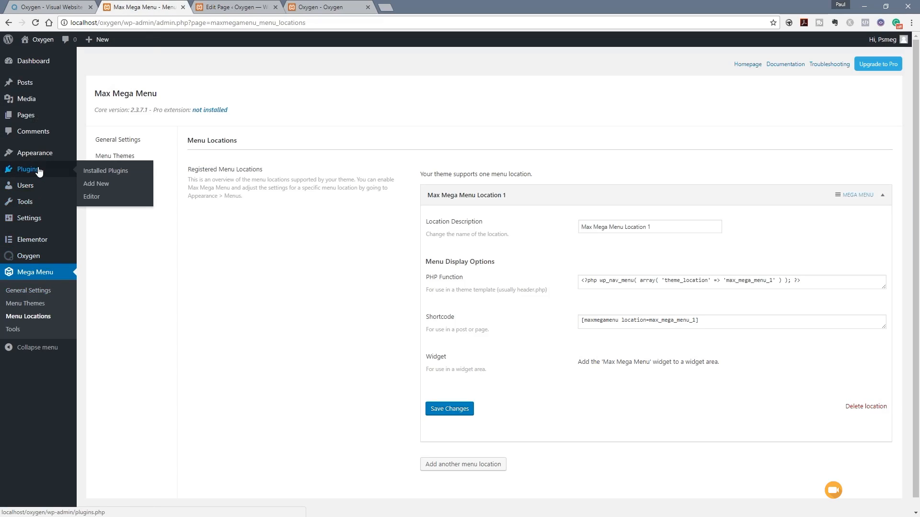
pyautogui.moveTo(39, 154)
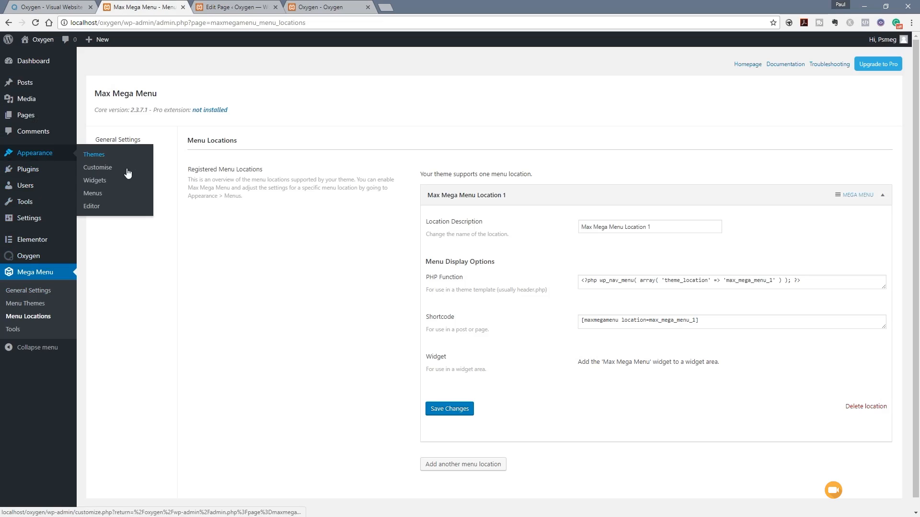
pyautogui.click(103, 192)
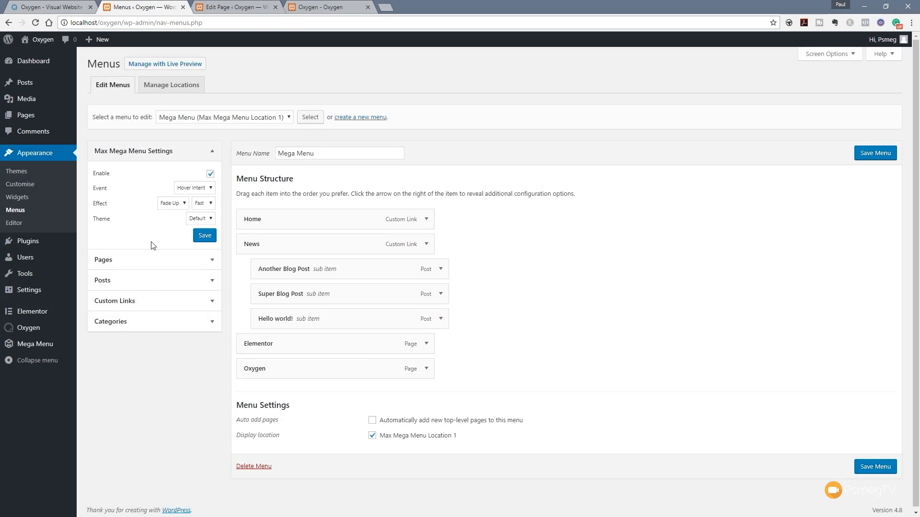
pyautogui.click(165, 260)
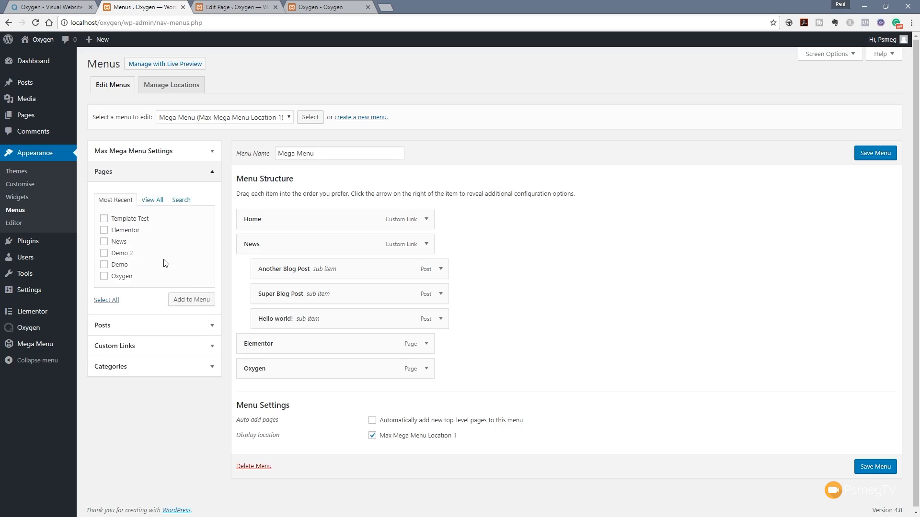
pyautogui.click(124, 254)
pyautogui.click(192, 299)
pyautogui.click(276, 398)
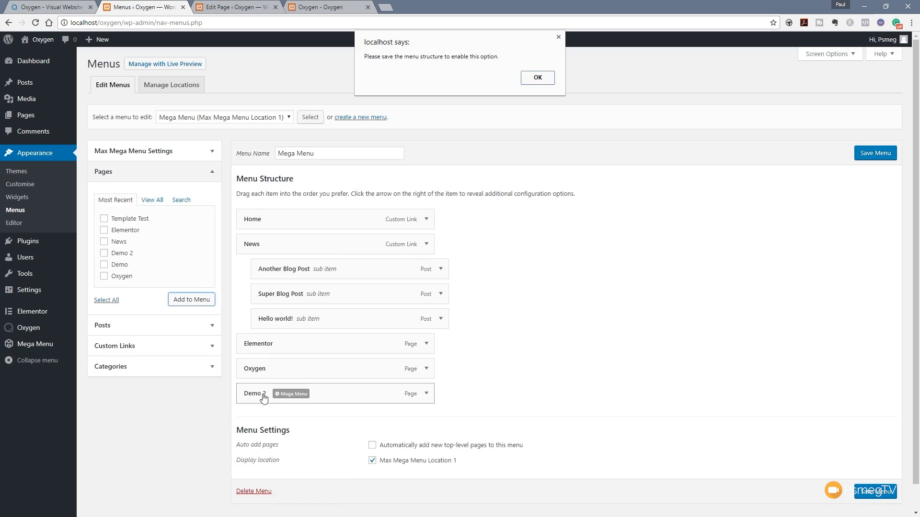
pyautogui.click(537, 81)
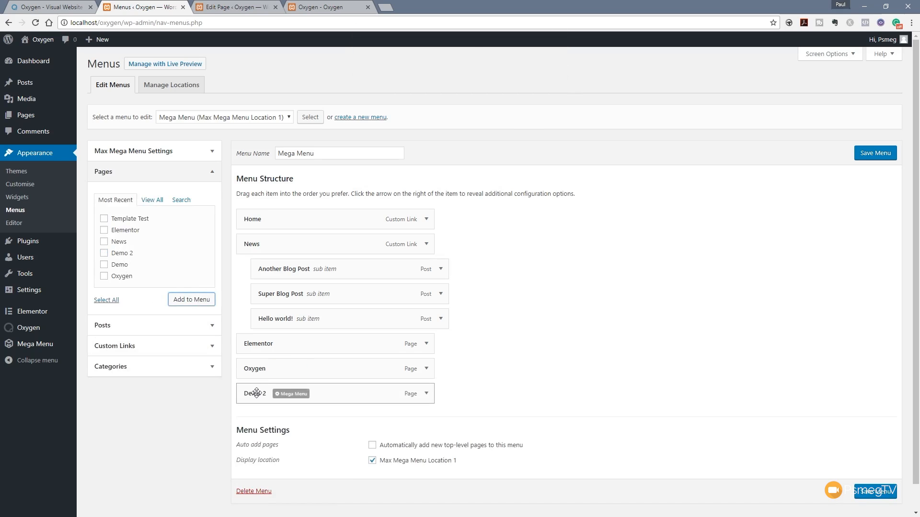
pyautogui.moveTo(254, 392); pyautogui.dragTo(259, 367)
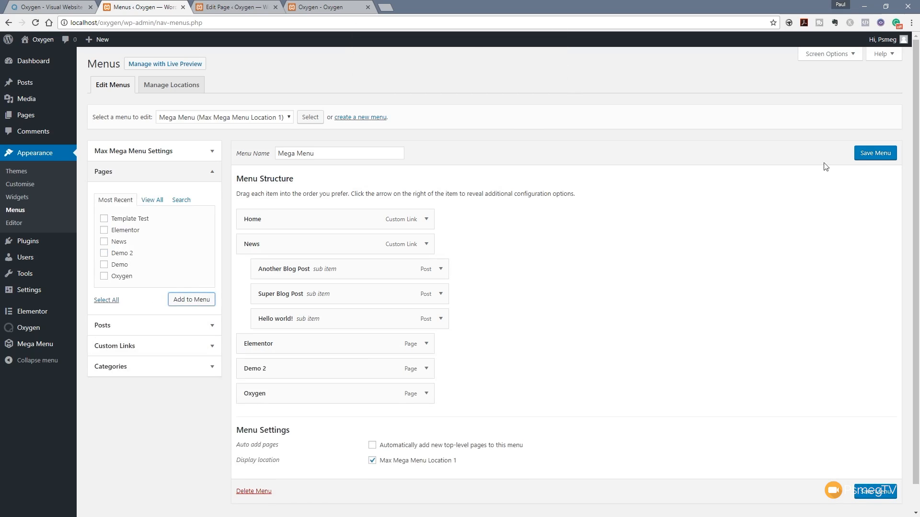
pyautogui.click(874, 153)
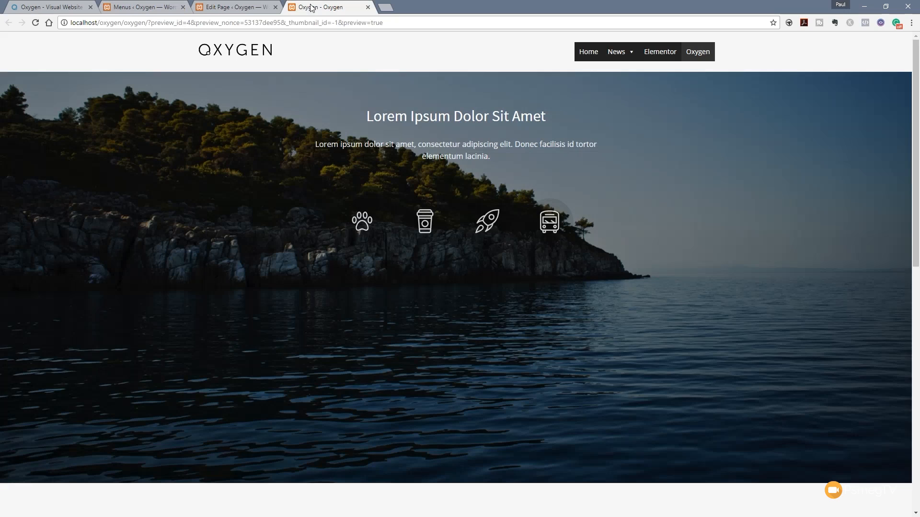
# Reload the Oxygen page preview to check the header menu
pyautogui.click(312, 7)
pyautogui.click(36, 23)
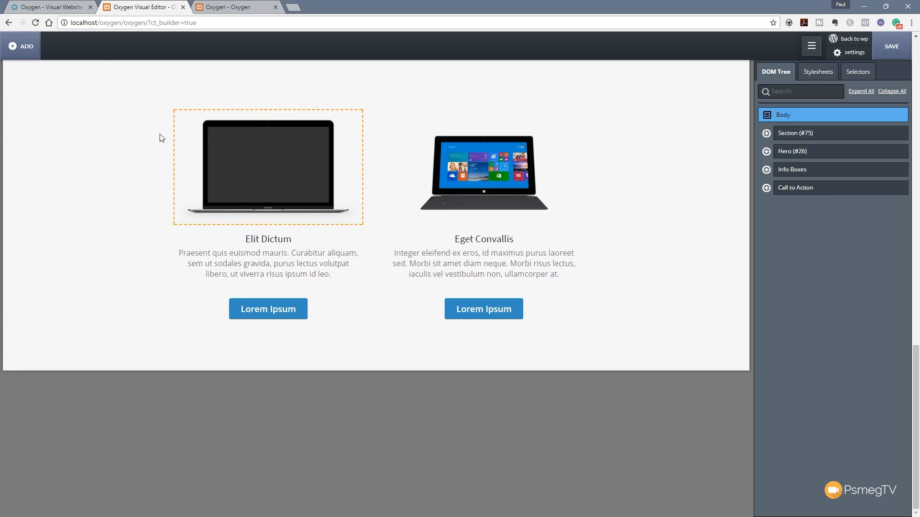
# Add a Code Block at the end of the page body and clear its default PHP & HTML code
pyautogui.click(21, 49)
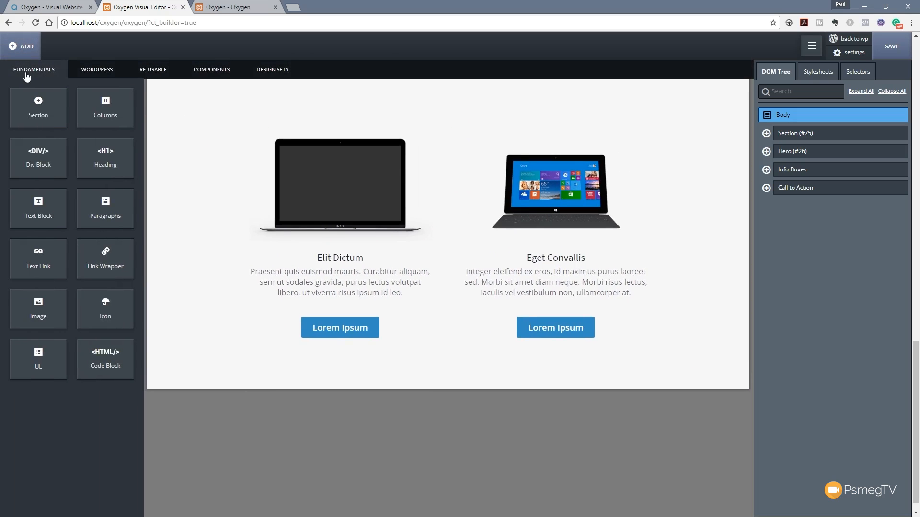
pyautogui.click(108, 360)
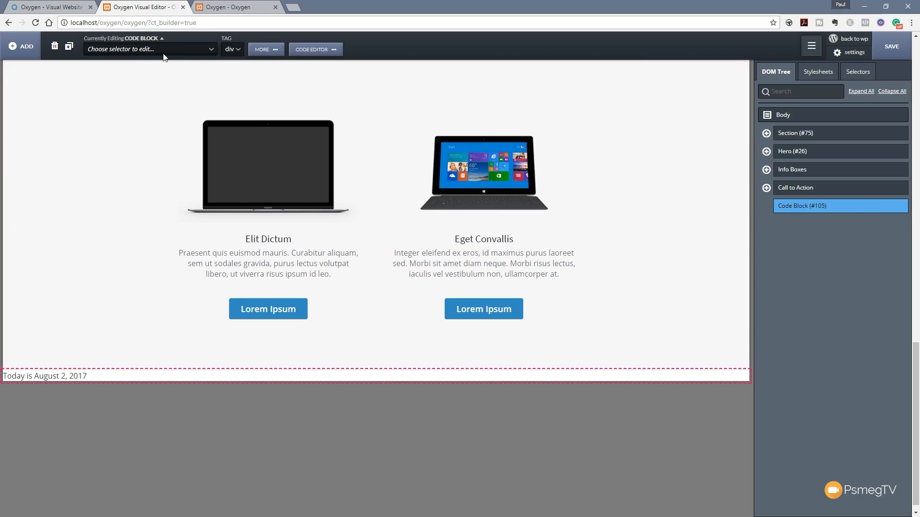
pyautogui.click(334, 57)
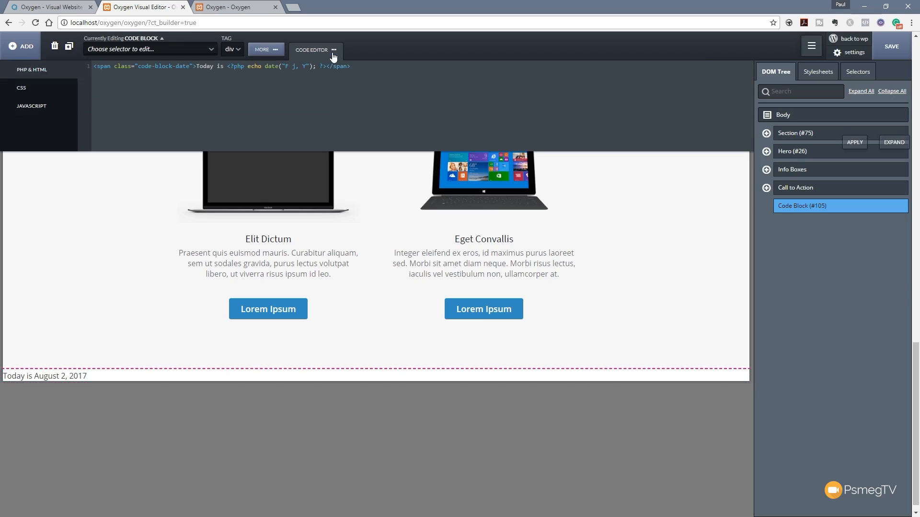
pyautogui.click(356, 68)
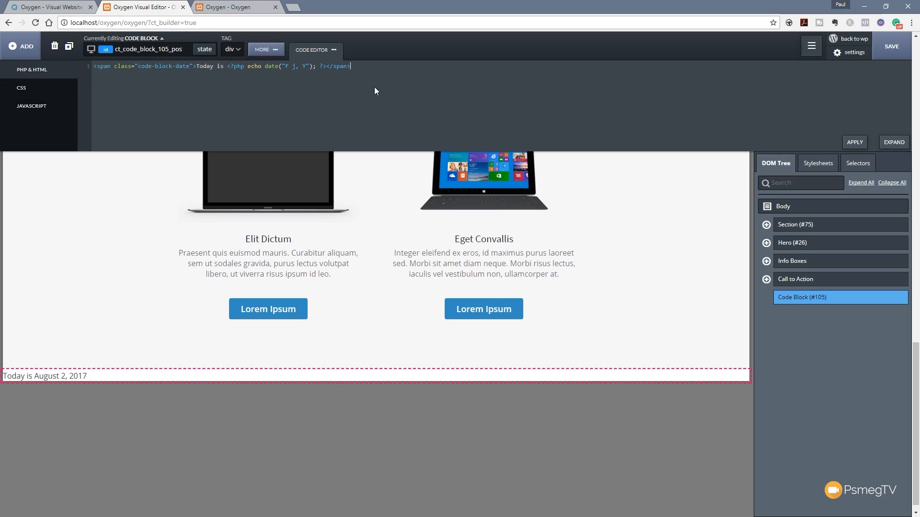
pyautogui.moveTo(356, 65); pyautogui.dragTo(97, 56)
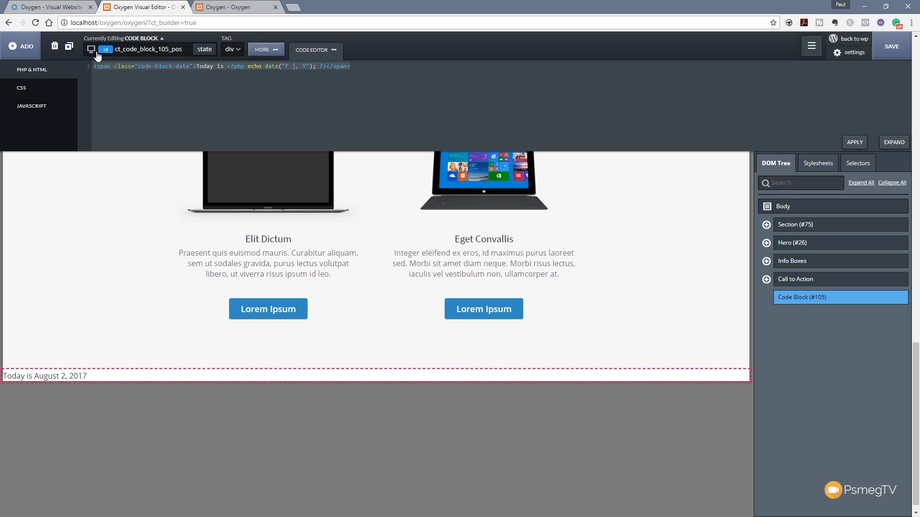
pyautogui.press('BackSpace')
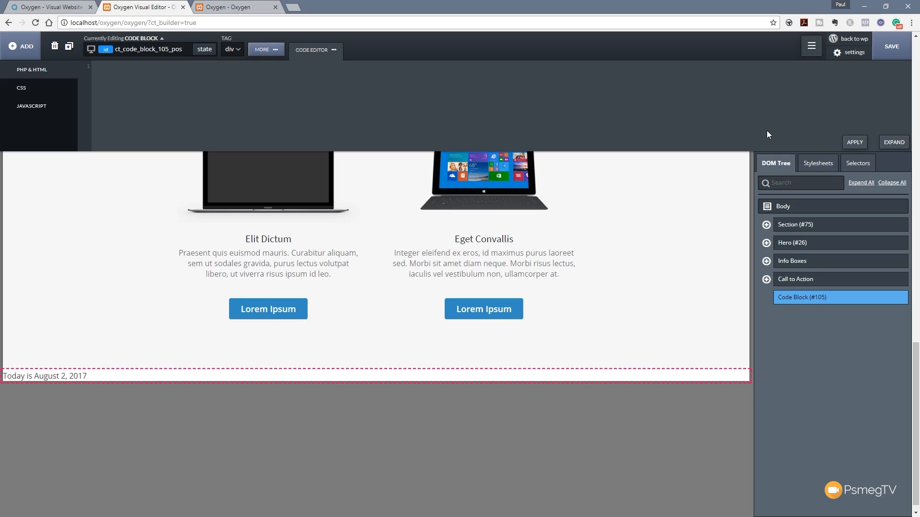
# Write a PHP while (have_posts()) loop calling the_post() and the_content() in the code block, and save the design
pyautogui.write('<?php')
pyautogui.press('Return')
pyautogui.write('while')
pyautogui.write(' (have')
pyautogui.write('_post')
pyautogui.write('s())')
pyautogui.write(' {   ')
pyautogui.write('the_post')
pyautogui.write('()')
pyautogui.press('BackSpace')
pyautogui.write('the_conte')
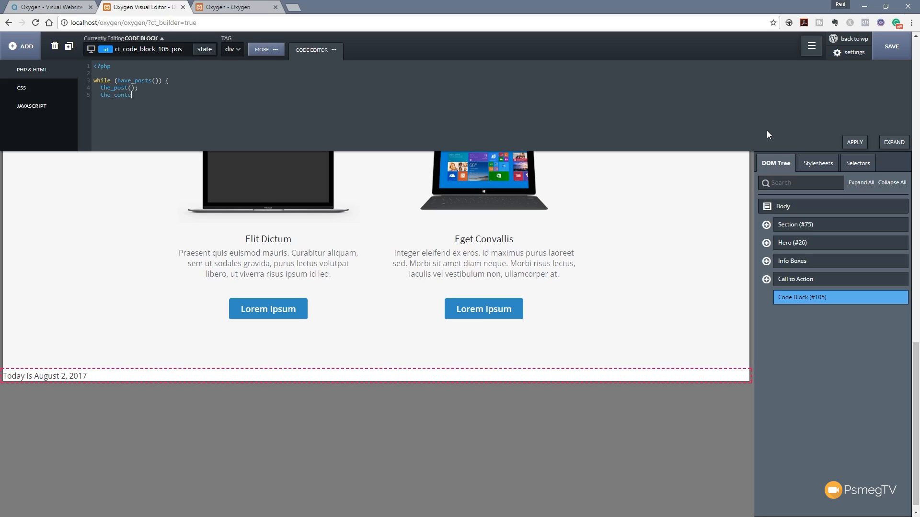
pyautogui.write('nt')
pyautogui.write('(); ')
pyautogui.write('}  ')
pyautogui.write('?>')
pyautogui.click(878, 47)
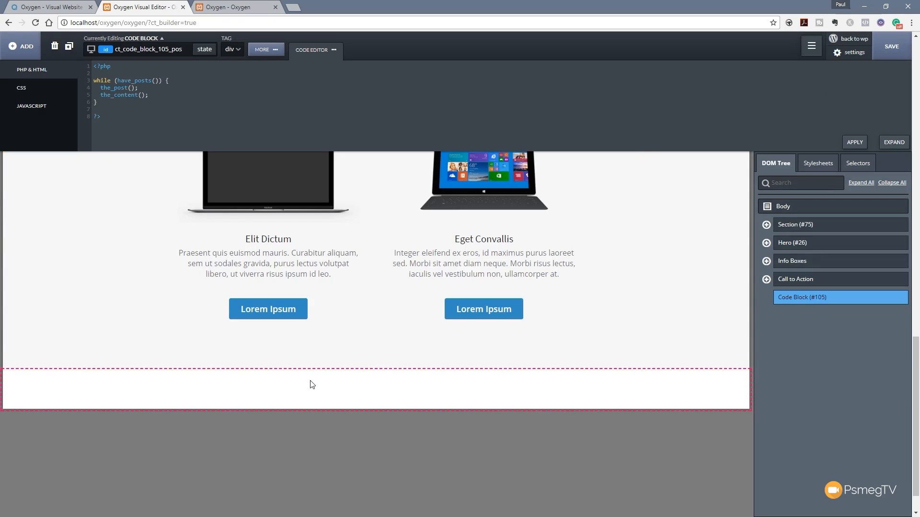
pyautogui.click(887, 48)
# Switch the Oxygen page back to the WordPress editor, enter "Hello World!!!" as its content and update the page
pyautogui.click(850, 40)
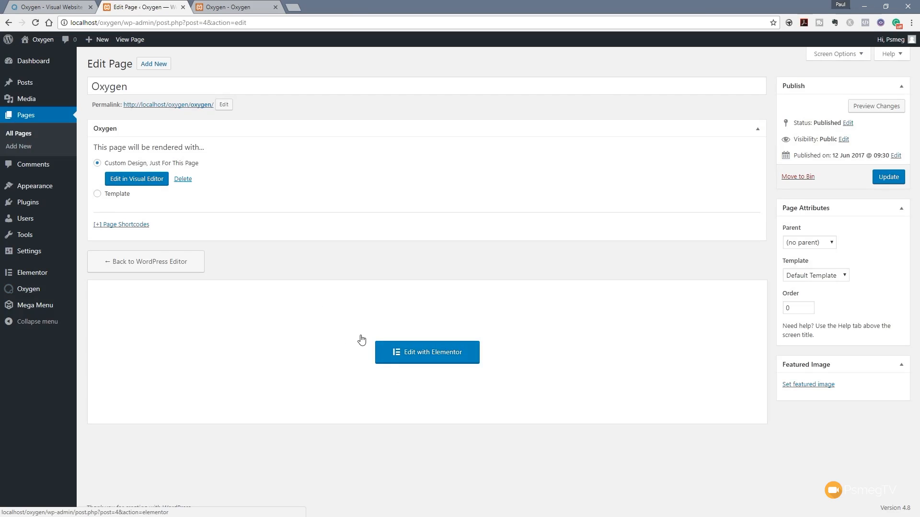
pyautogui.click(173, 266)
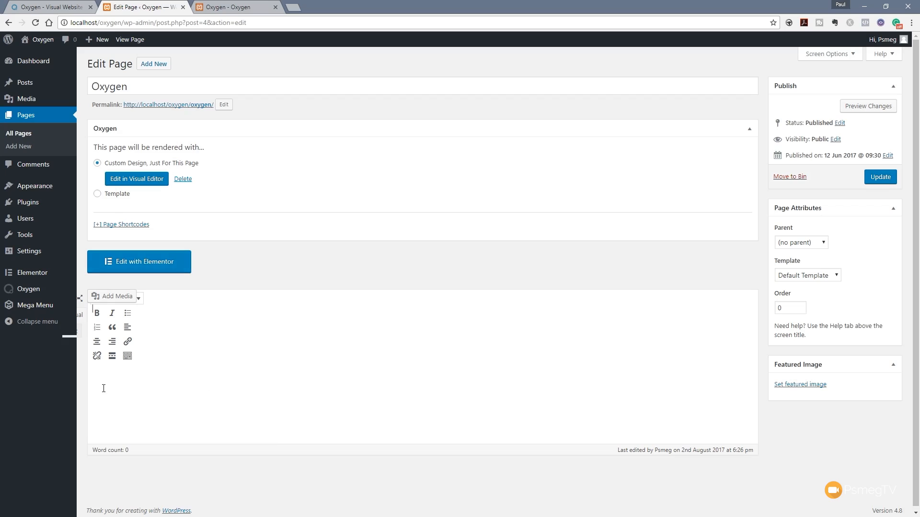
pyautogui.write('Hello World!!!')
pyautogui.click(884, 177)
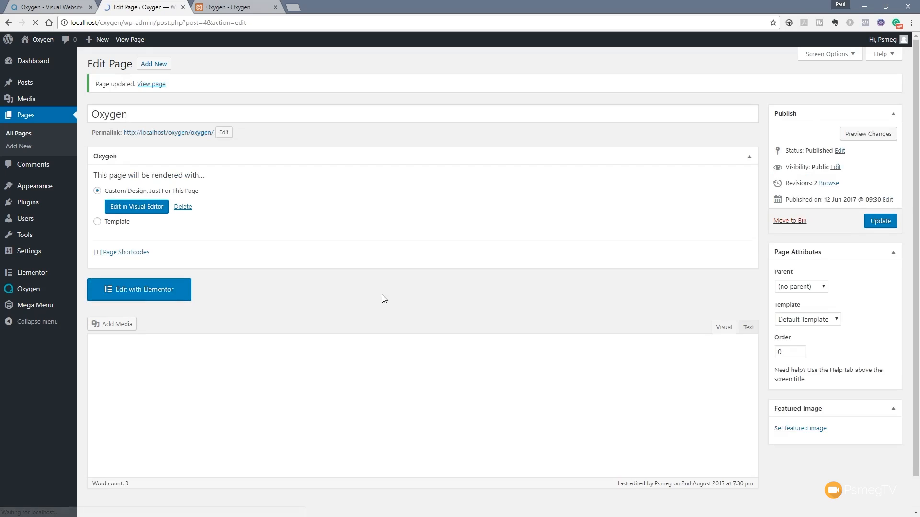
# Reopen the Oxygen page in the Visual Editor and check the code block's output at the end of the page
pyautogui.click(136, 213)
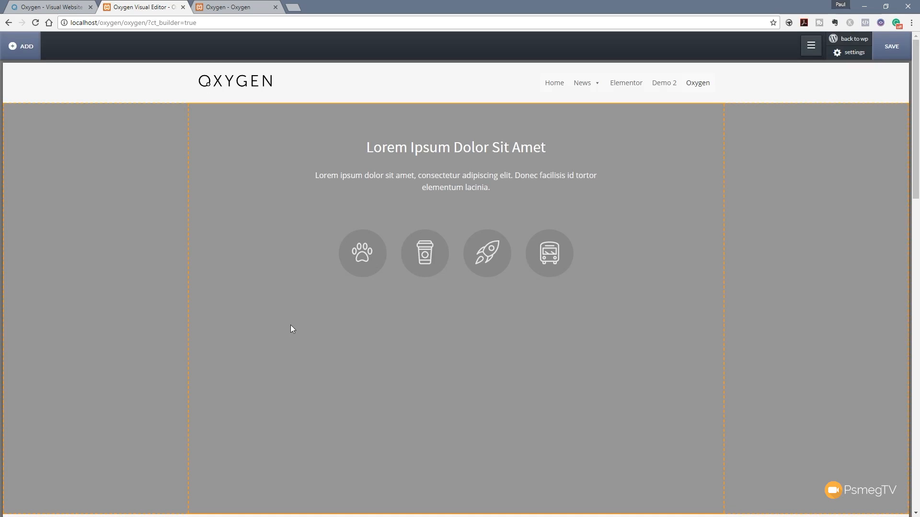
pyautogui.scroll(-5, 282, 330)
pyautogui.scroll(-15, 276, 333)
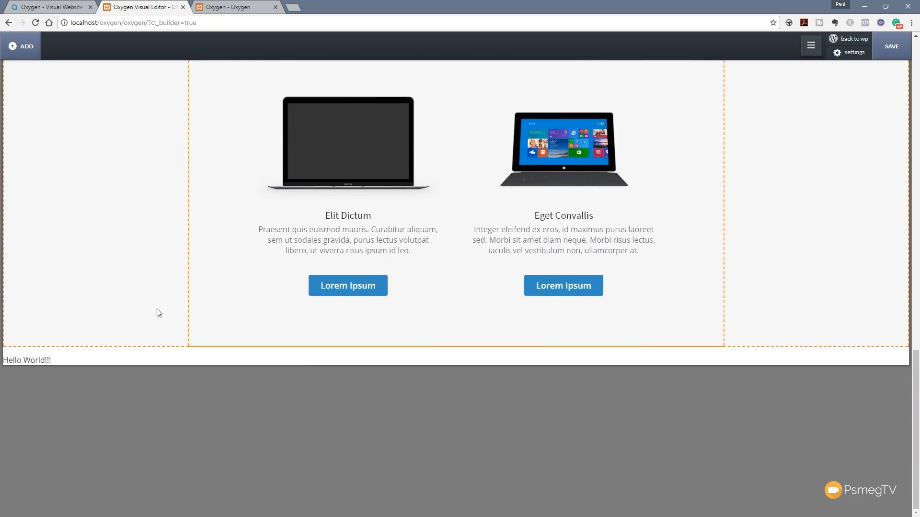